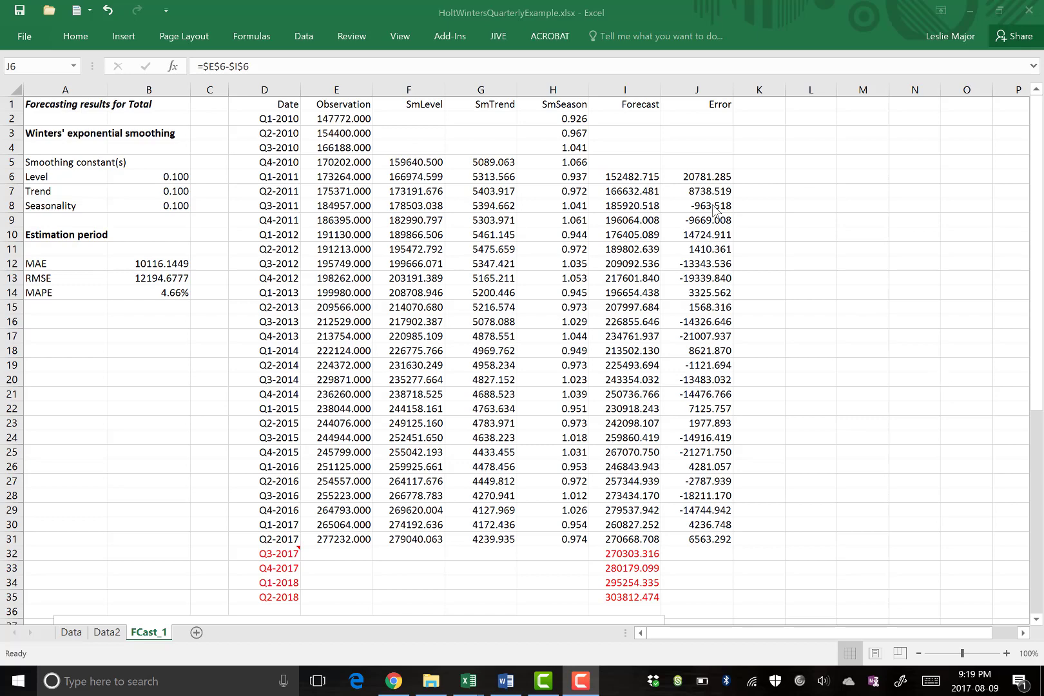
# Bring the Excel workbook forward and glance at the Data sheet before returning to FCast_1.
pyautogui.click(539, 18)
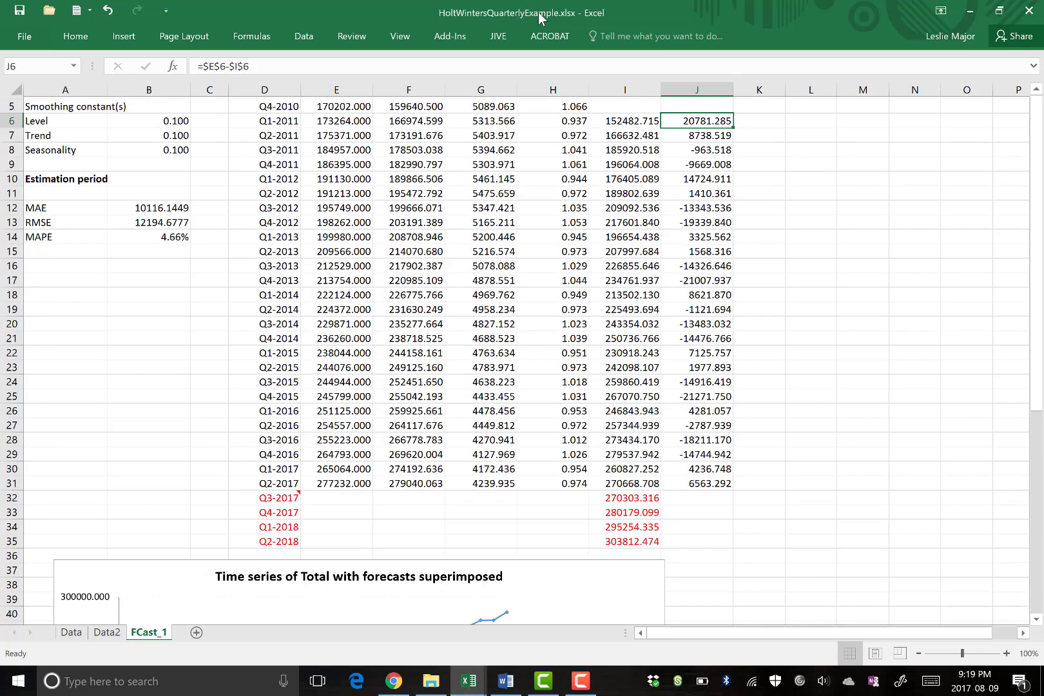
pyautogui.scroll(2, 787, 165)
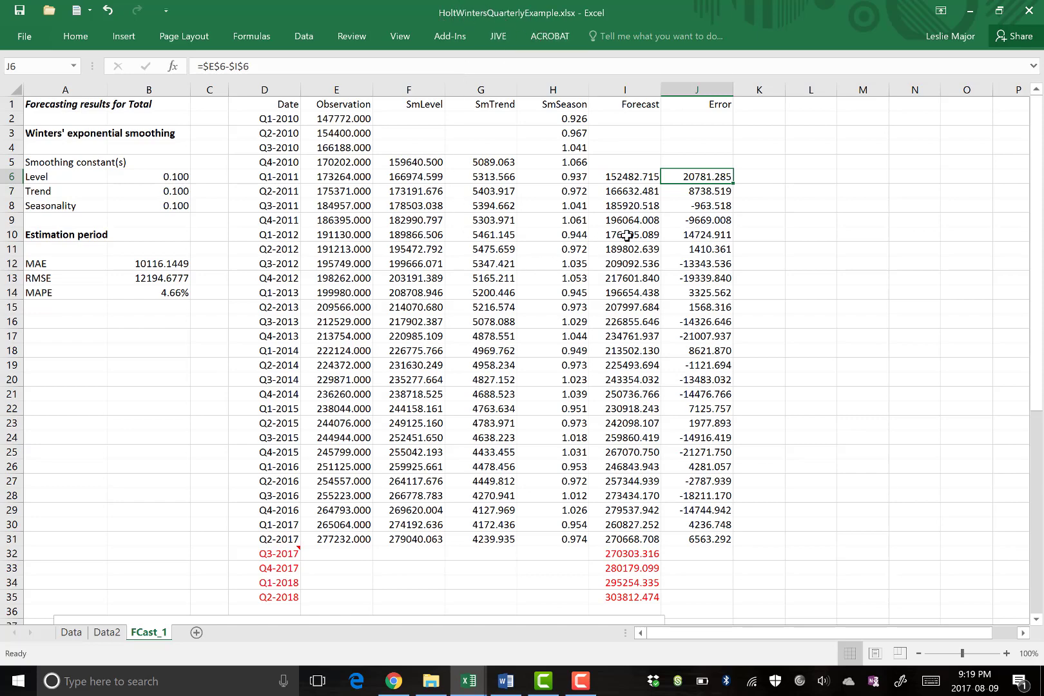
pyautogui.click(858, 220)
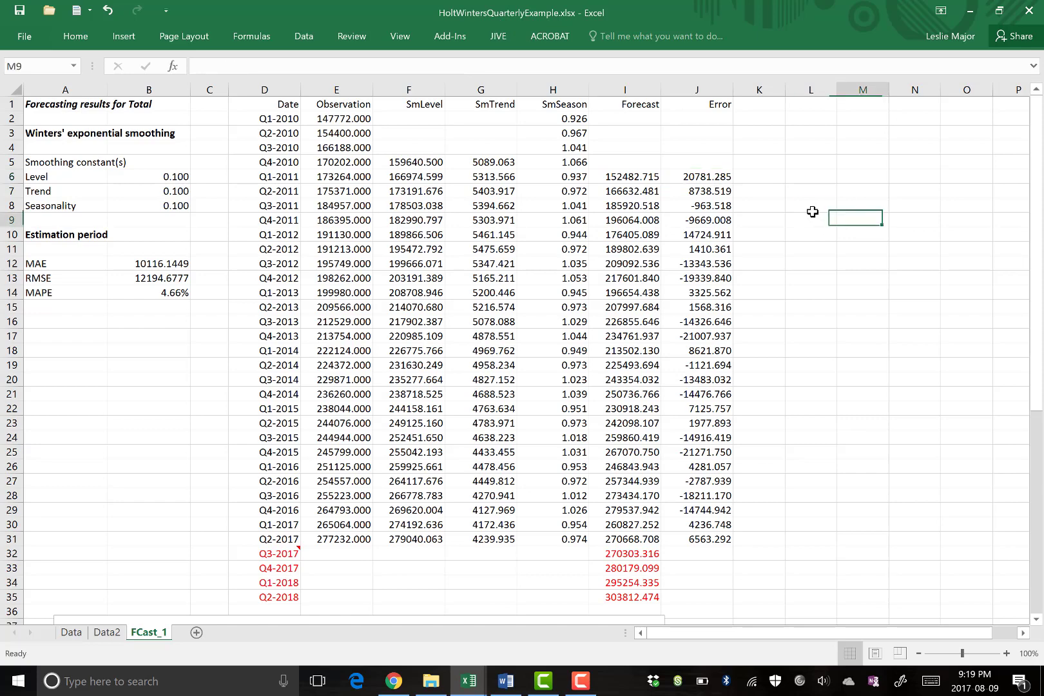
pyautogui.click(65, 634)
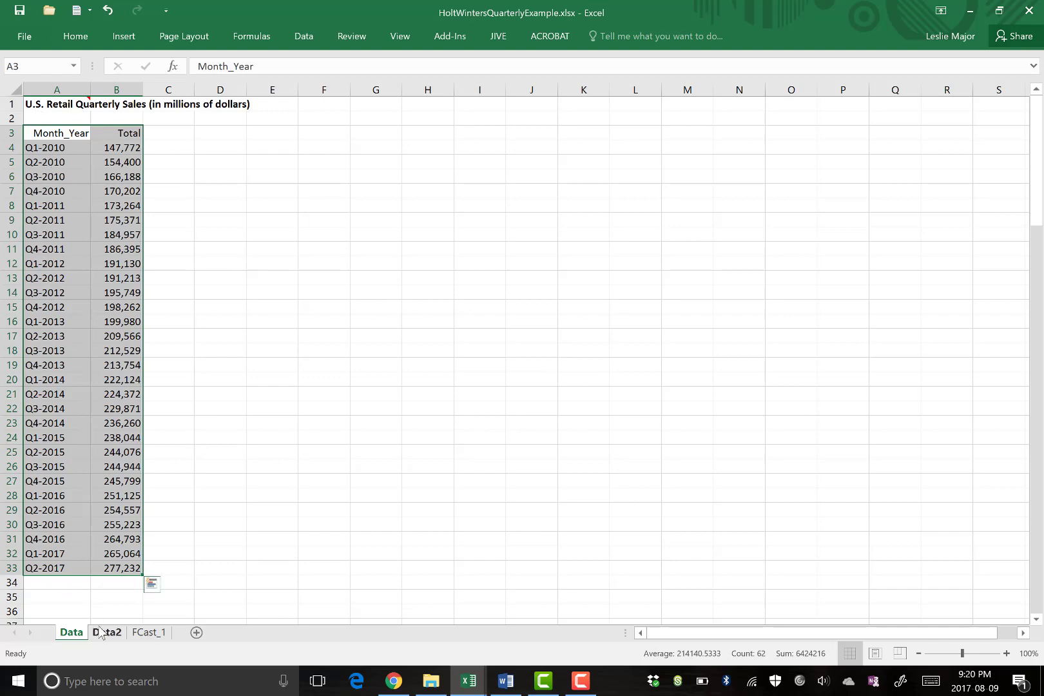
pyautogui.click(151, 634)
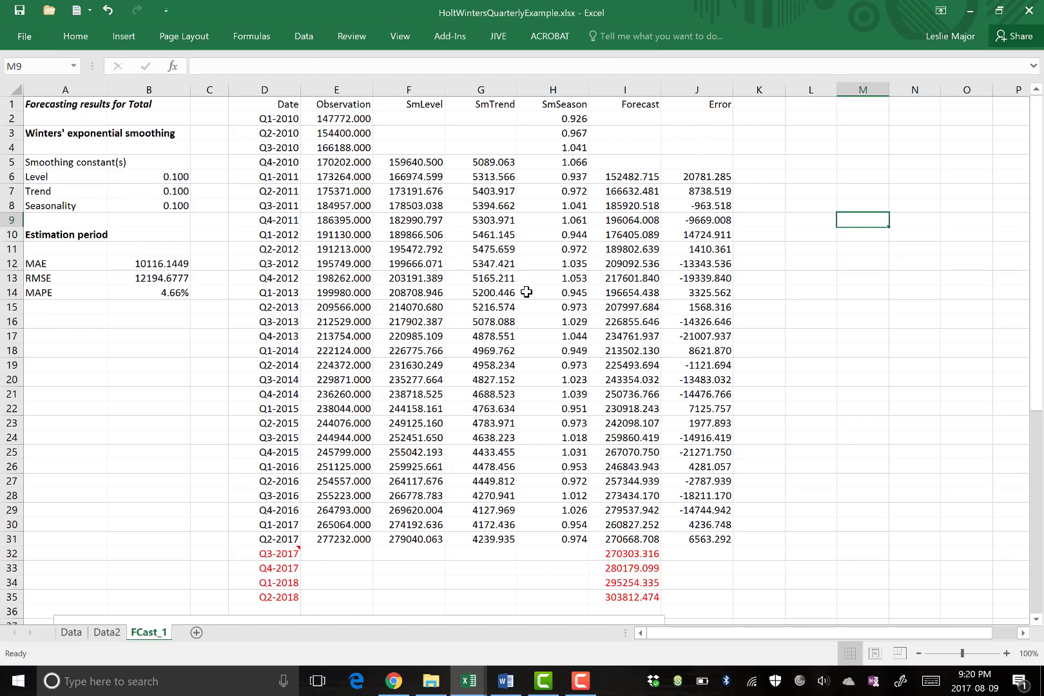
# Select the Q1-2011 row of forecast results on FCast_1.
pyautogui.click(912, 332)
pyautogui.click(827, 178)
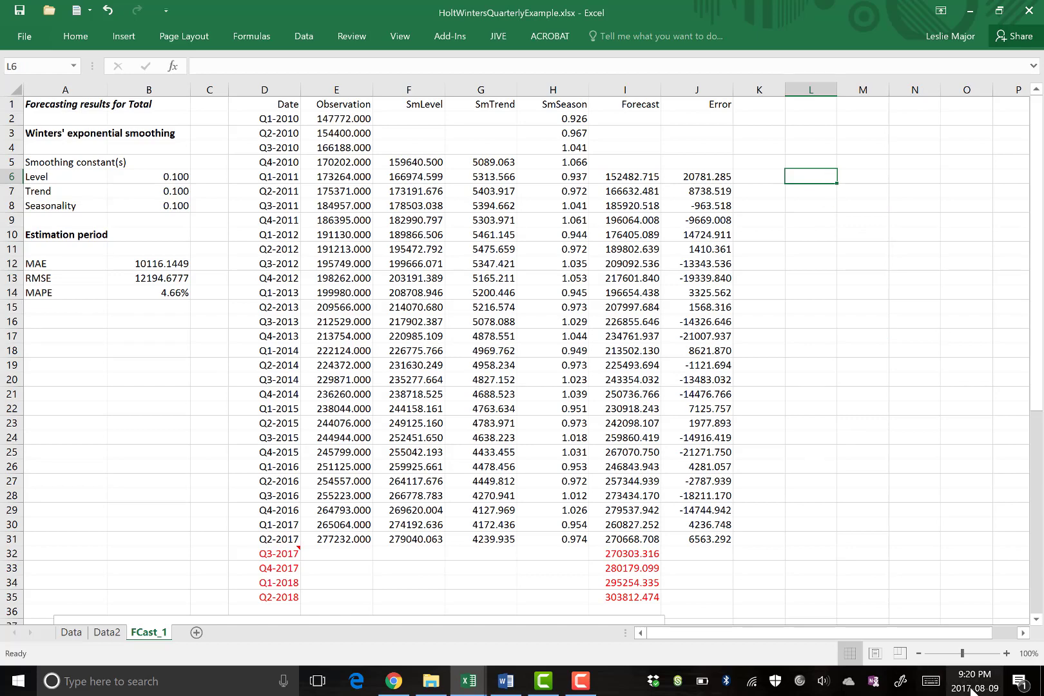
pyautogui.moveTo(978, 688)
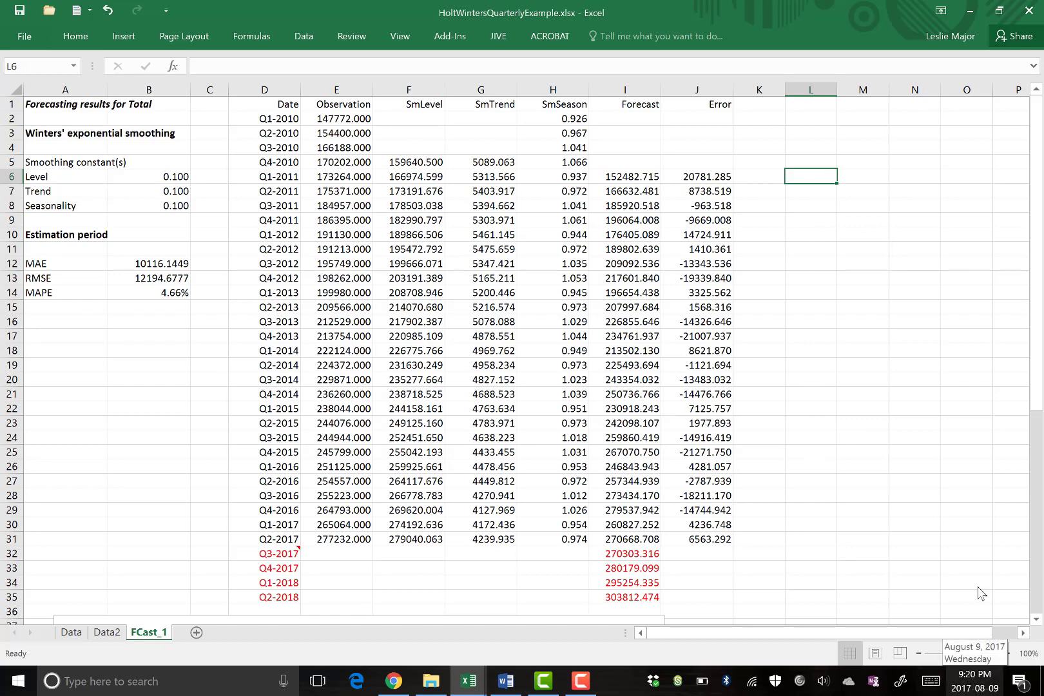
pyautogui.click(899, 419)
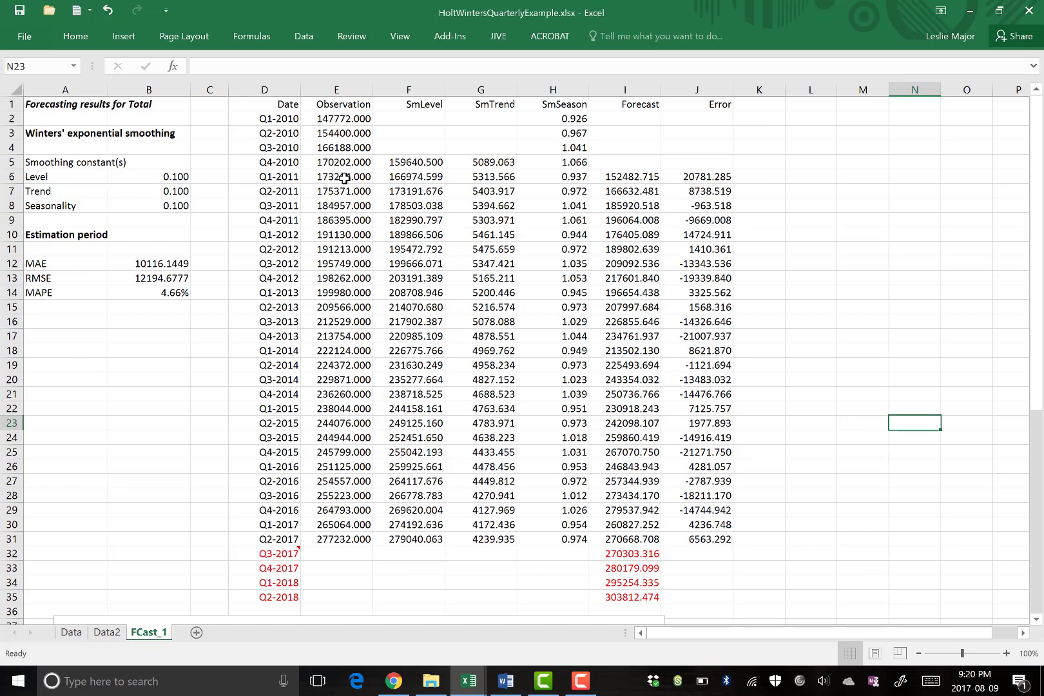
pyautogui.click(746, 207)
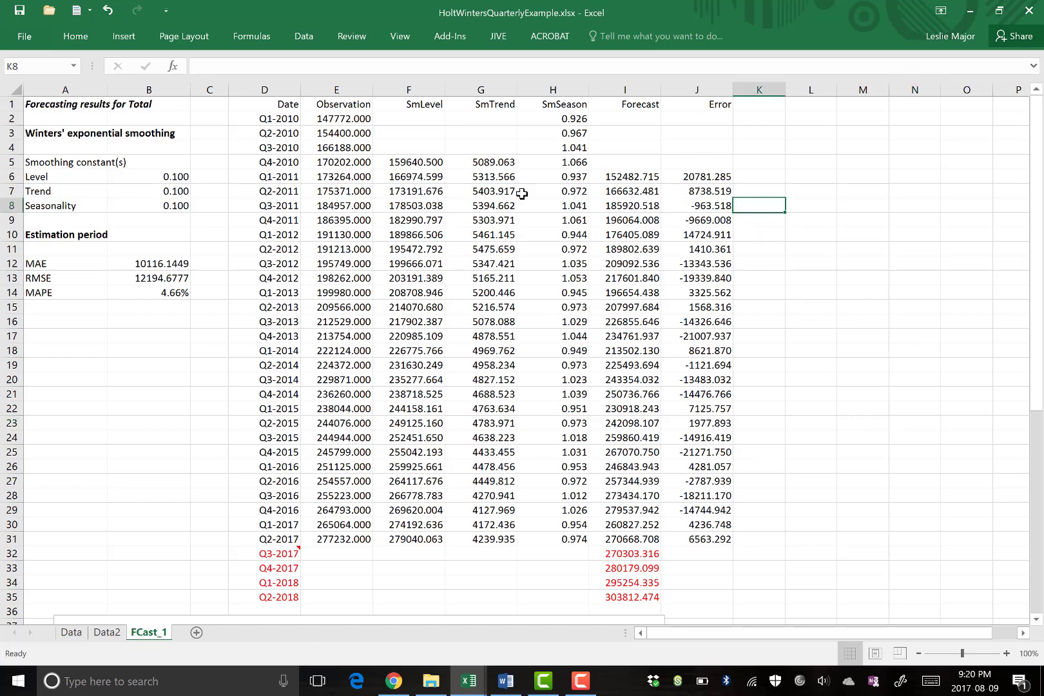
pyautogui.click(273, 177)
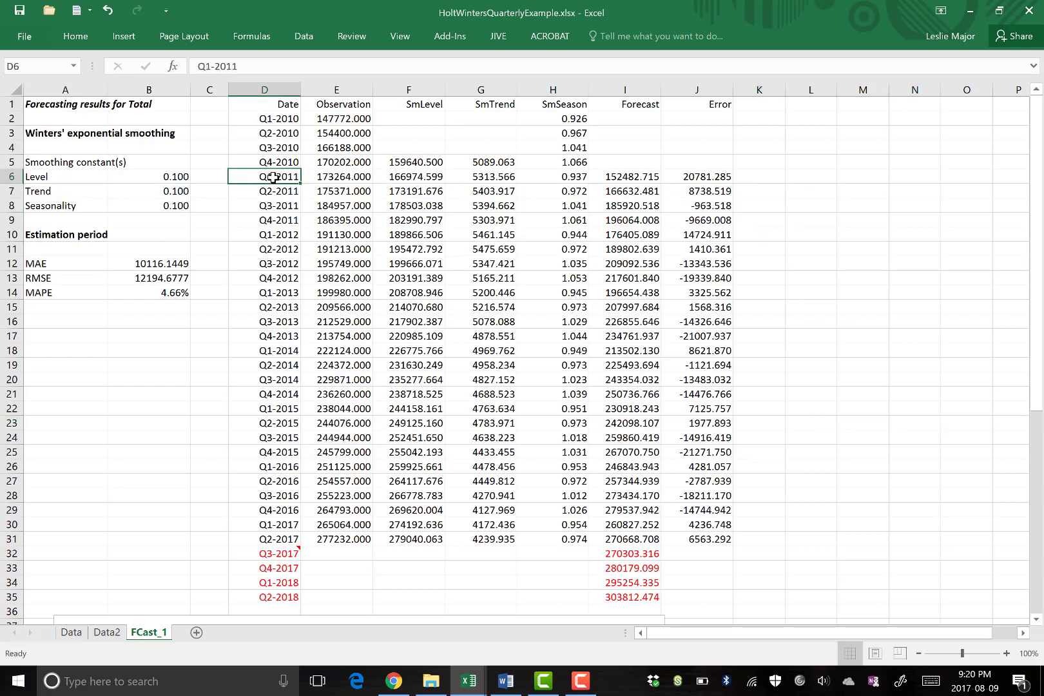
pyautogui.moveTo(273, 177); pyautogui.dragTo(717, 182)
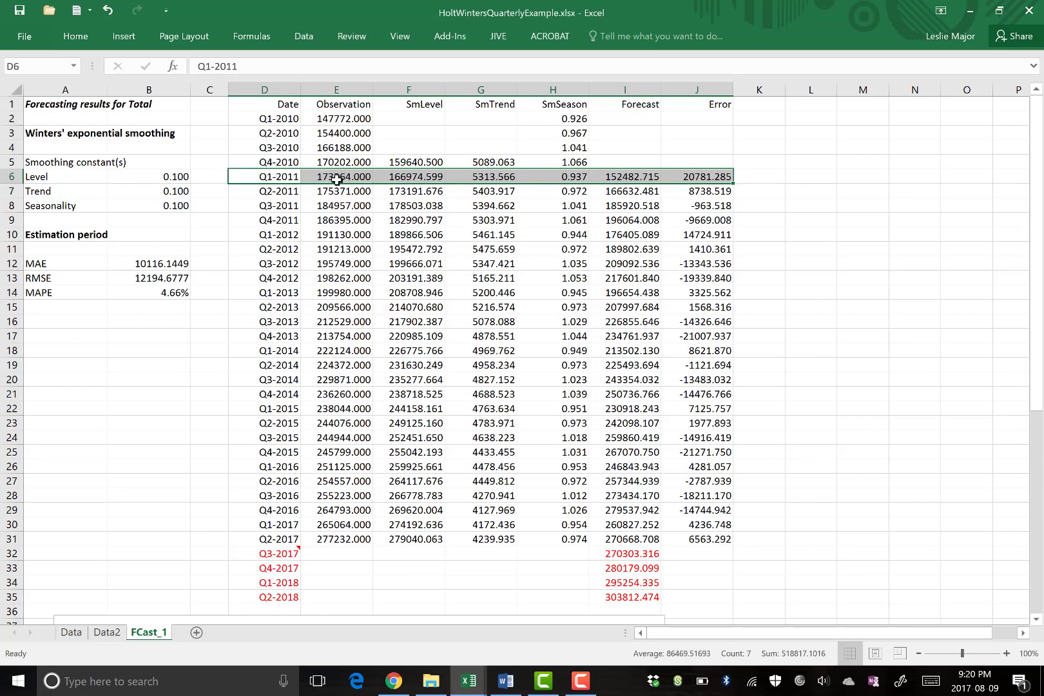
# Check where the first observation comes from by selecting the Date and Observation columns through row 31.
pyautogui.moveTo(365, 176); pyautogui.dragTo(681, 177)
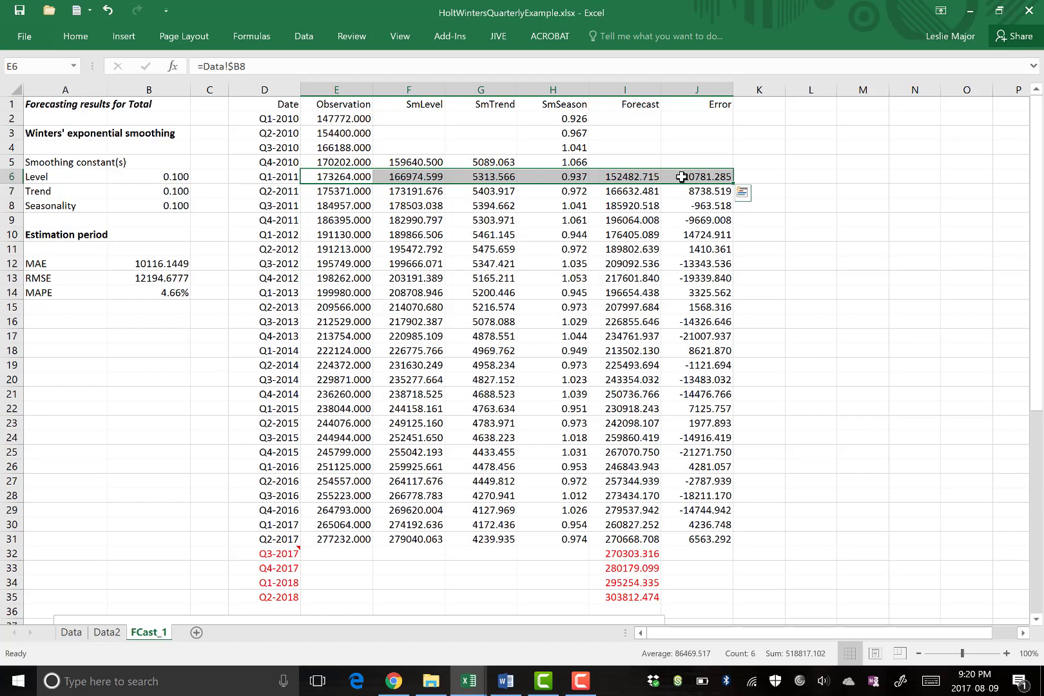
pyautogui.click(799, 162)
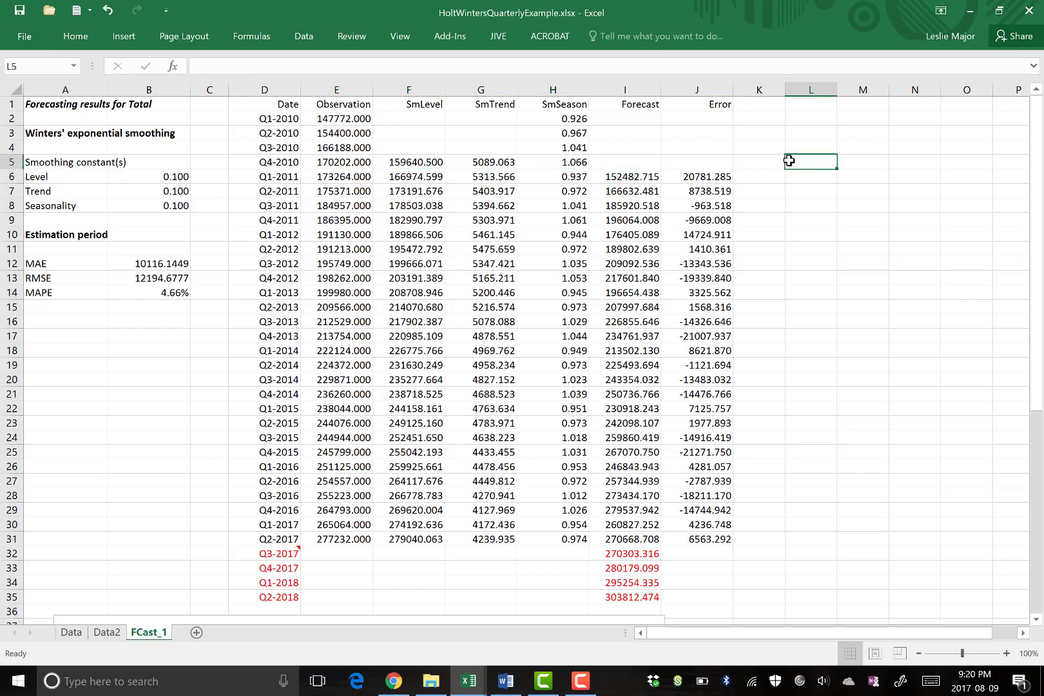
pyautogui.click(331, 174)
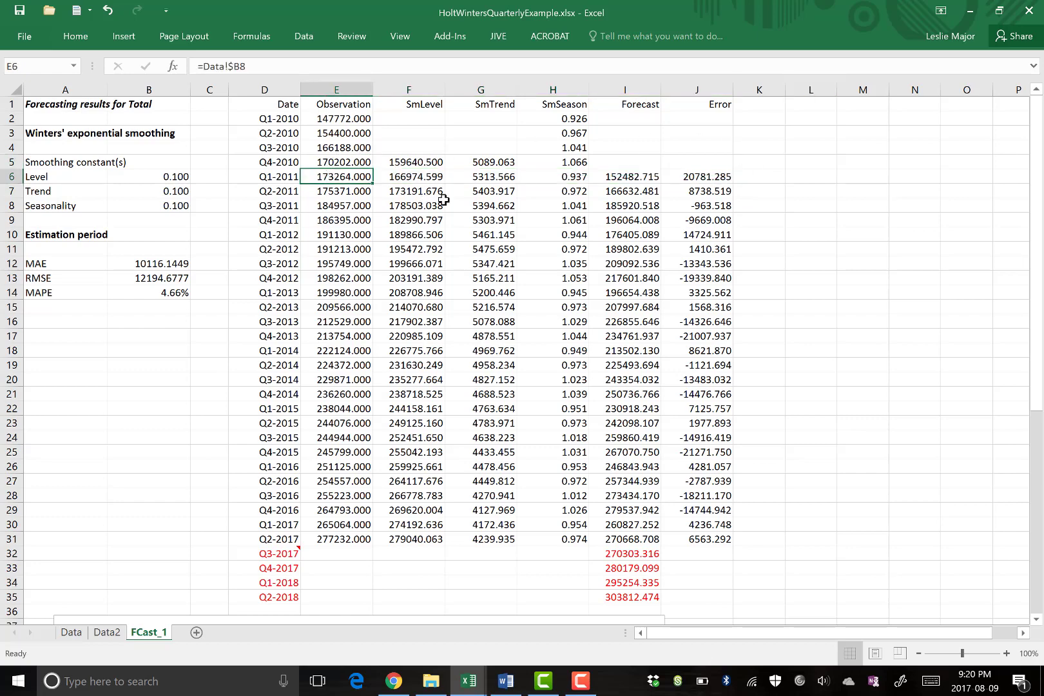
pyautogui.click(268, 104)
pyautogui.moveTo(302, 137); pyautogui.dragTo(344, 536)
pyautogui.click(867, 336)
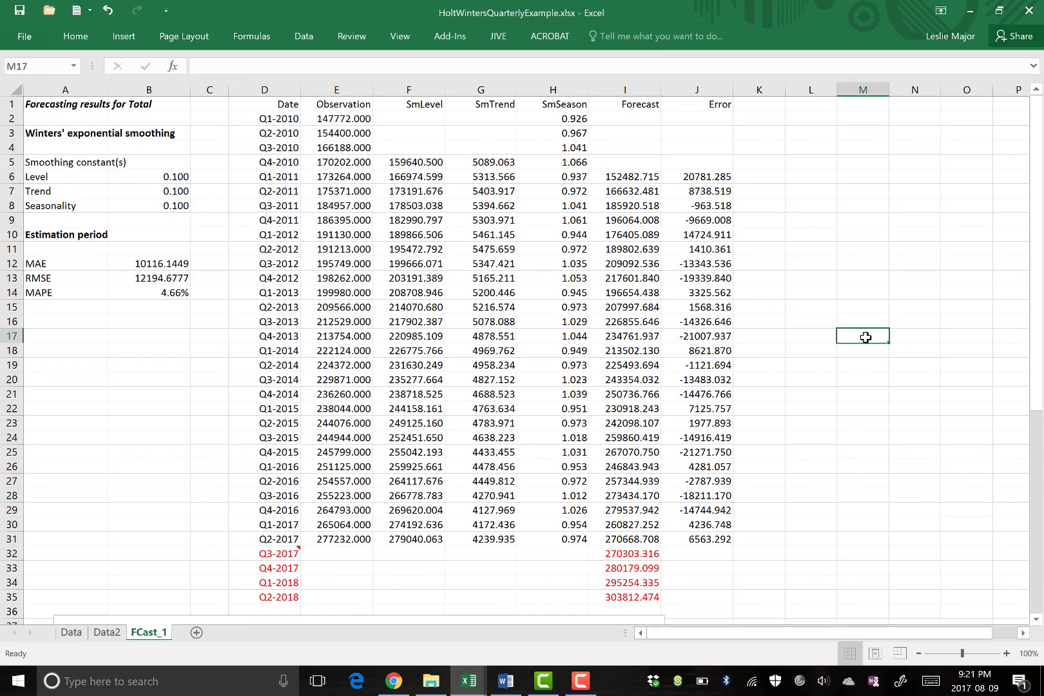
# Copy the Month_Year and Total data (A3:B45) on the Data2 sheet.
pyautogui.click(110, 633)
pyautogui.click(360, 302)
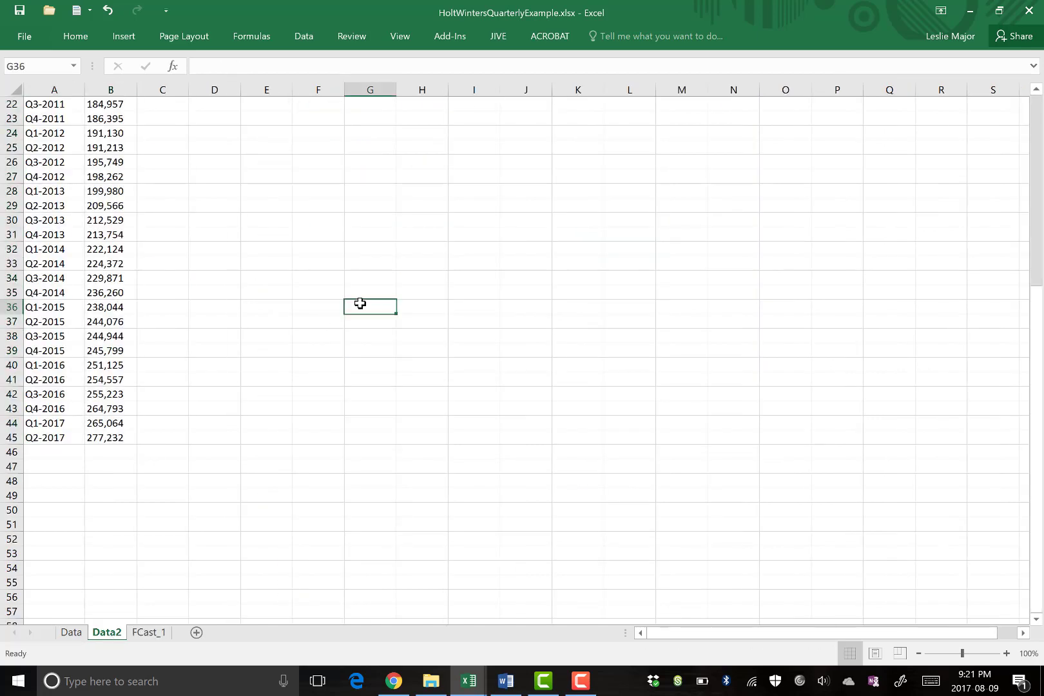
pyautogui.scroll(7, 360, 302)
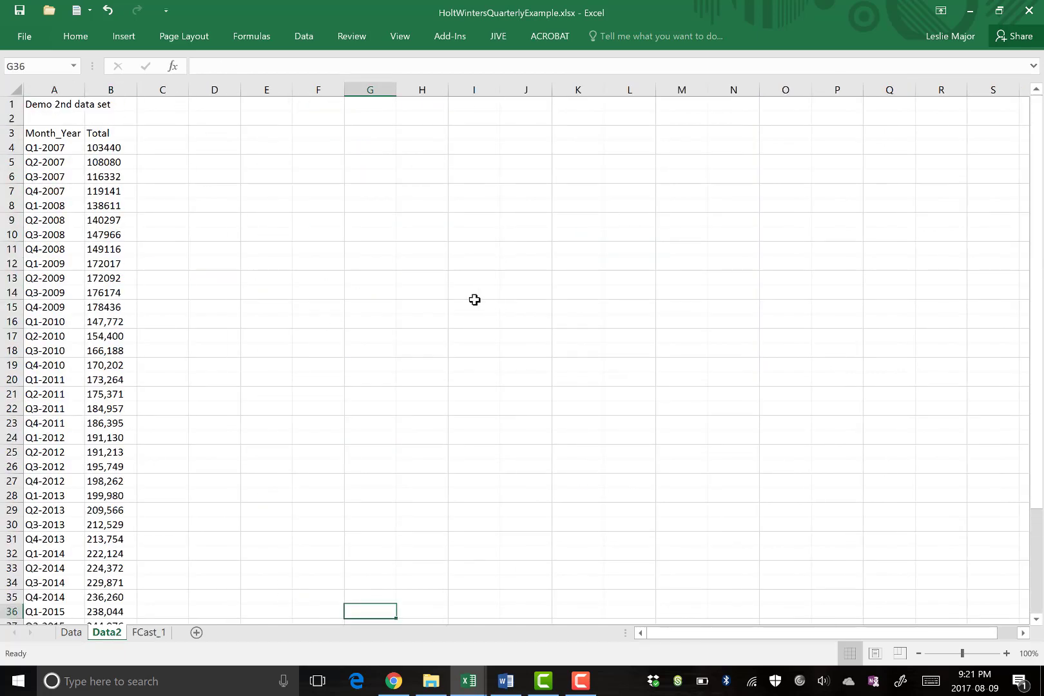
pyautogui.click(370, 234)
pyautogui.moveTo(45, 132); pyautogui.dragTo(110, 561)
pyautogui.rightClick(110, 561)
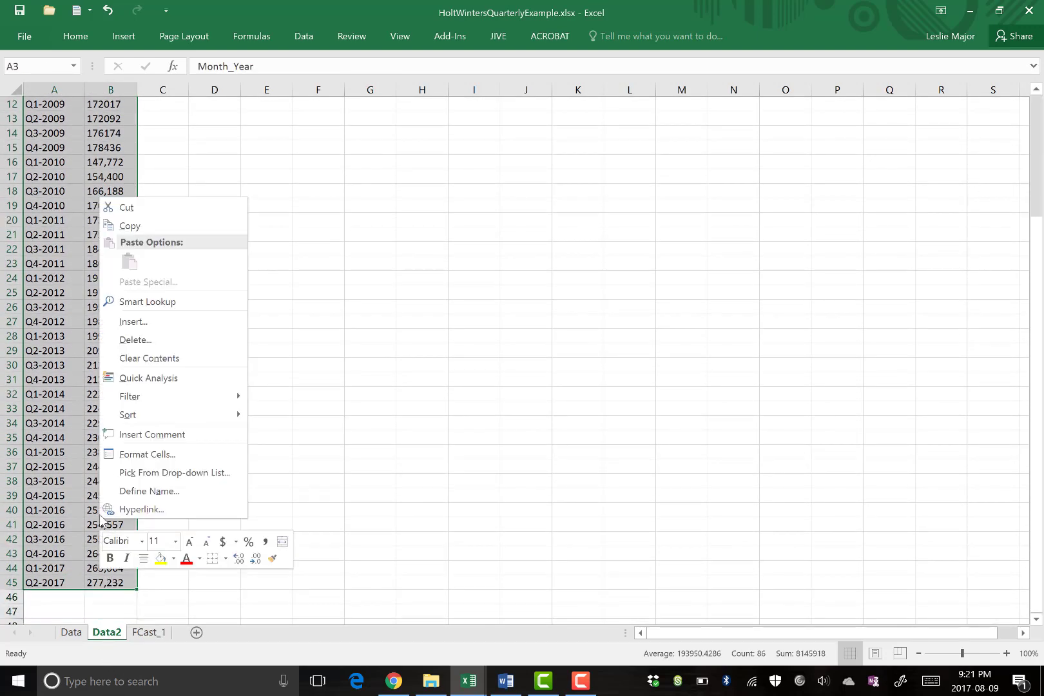
pyautogui.click(155, 227)
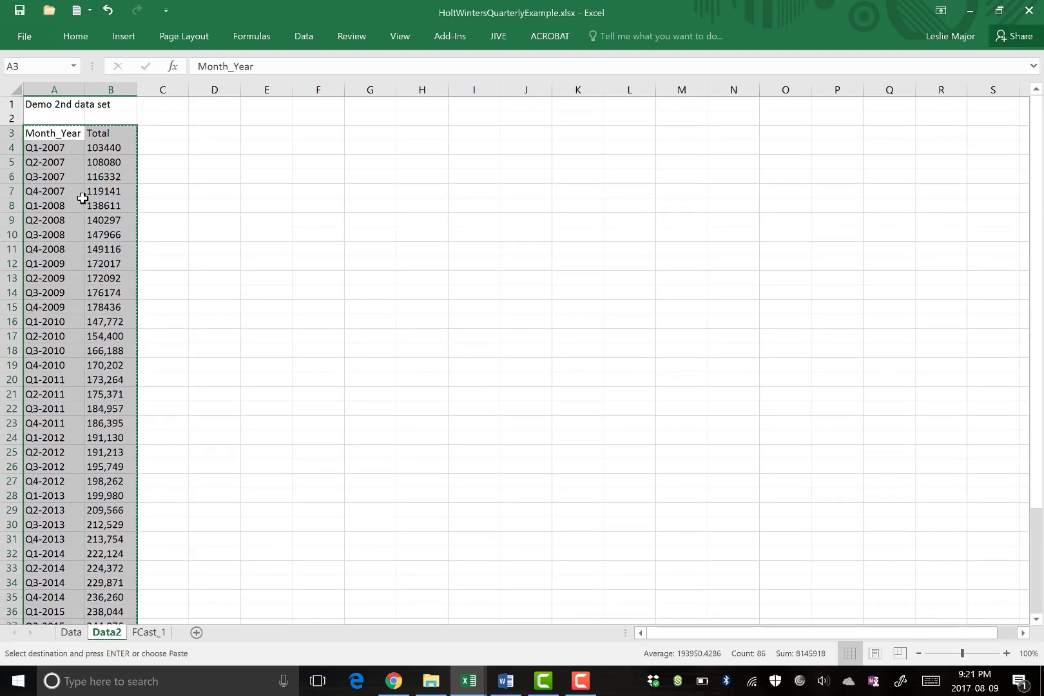
# Return to FCast_1, checking the H21 seasonal formula and the copied Data2 range on the way.
pyautogui.click(153, 639)
pyautogui.click(551, 393)
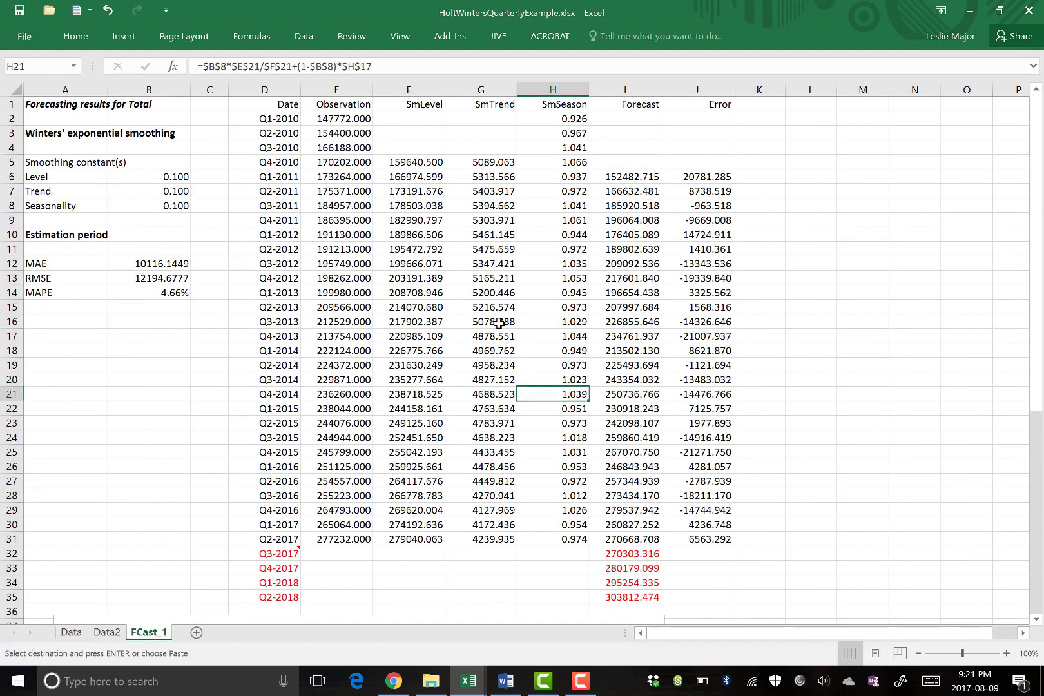
pyautogui.click(109, 634)
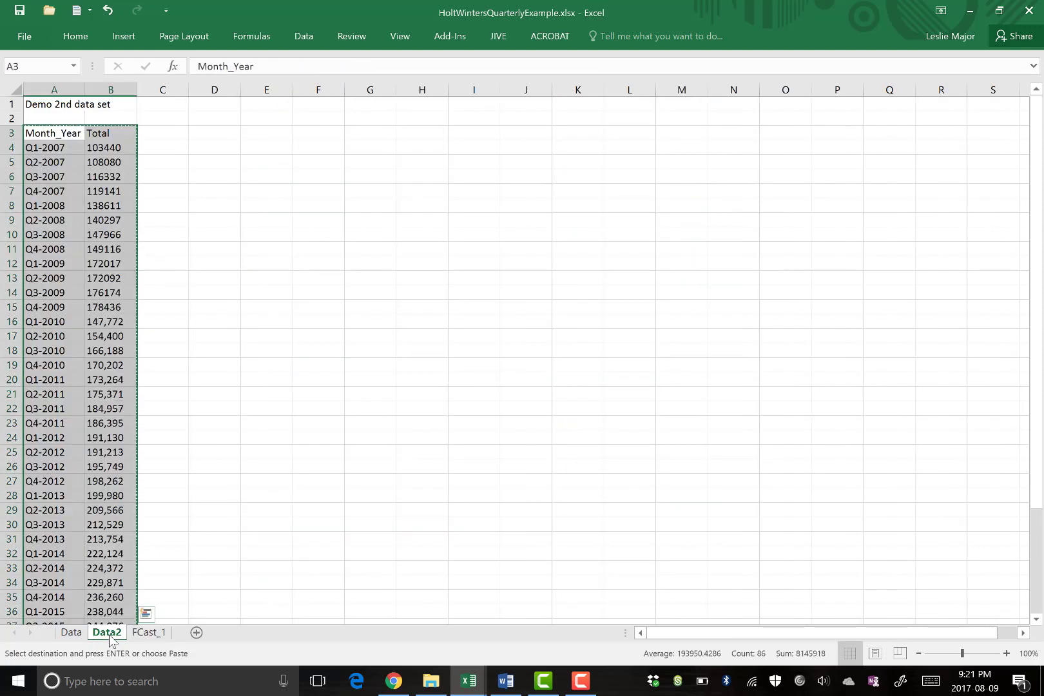
pyautogui.click(149, 634)
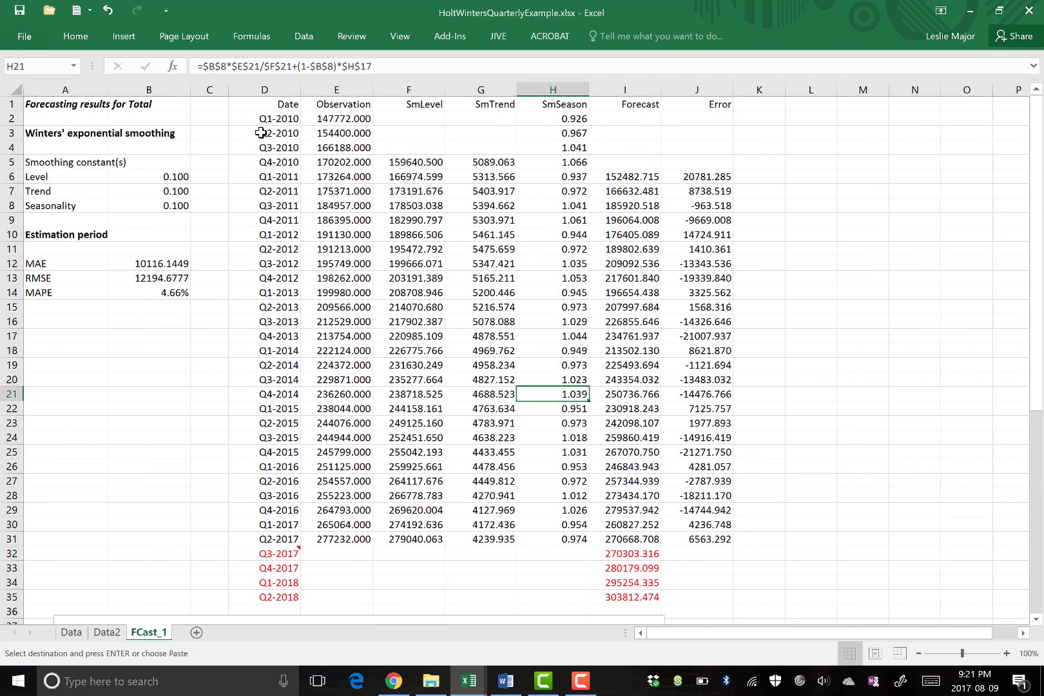
pyautogui.click(108, 637)
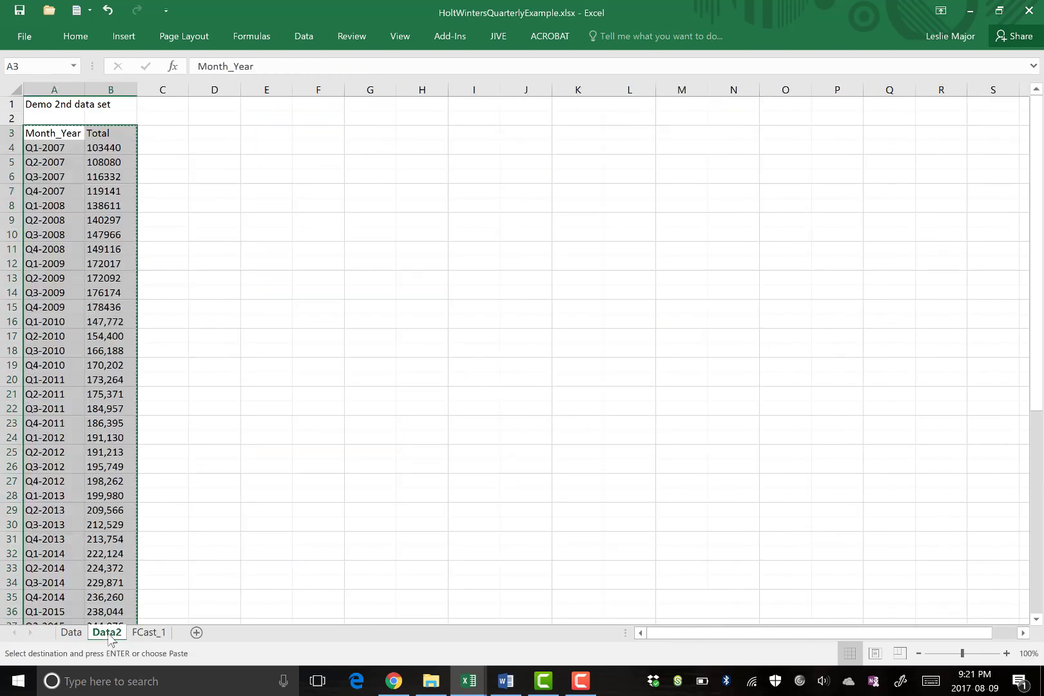
pyautogui.click(149, 634)
pyautogui.rightClick(286, 110)
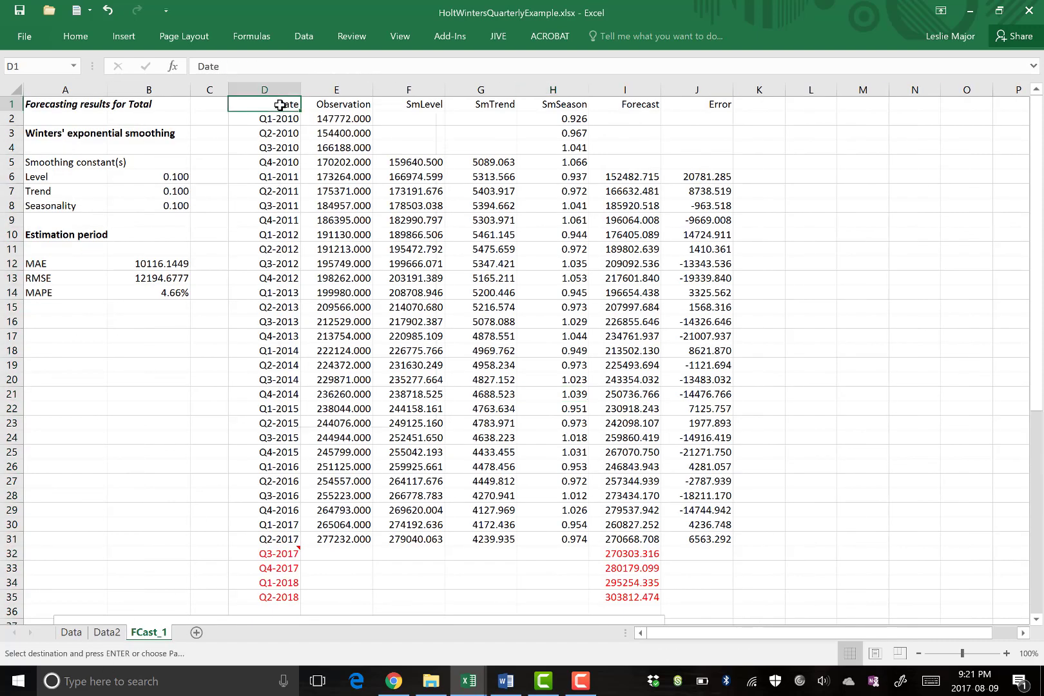
pyautogui.click(334, 169)
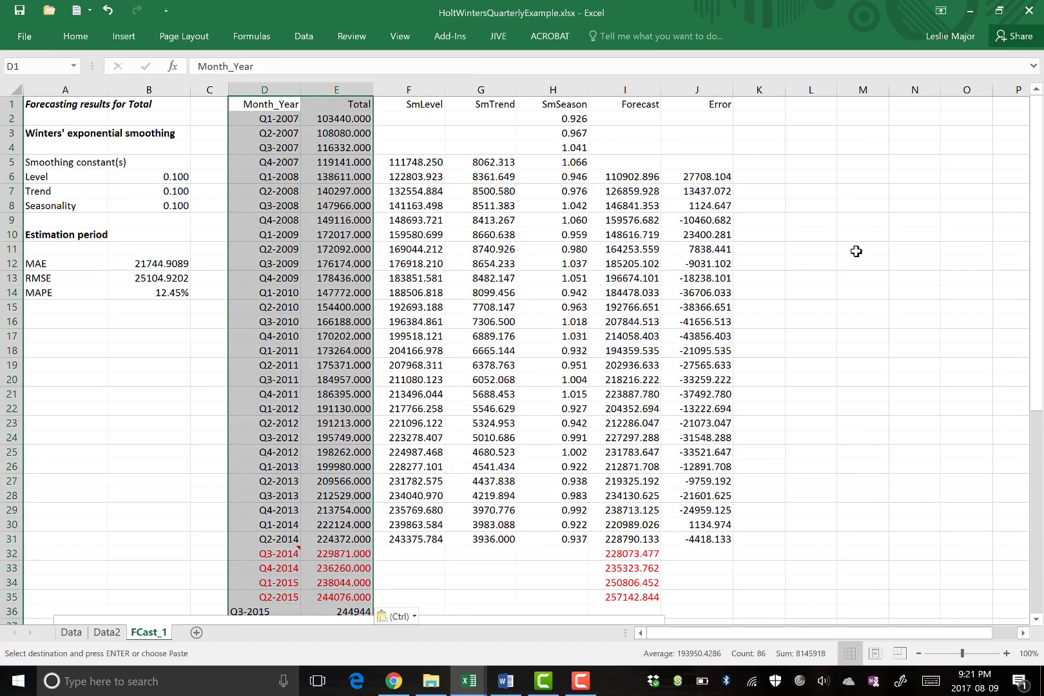
pyautogui.click(816, 179)
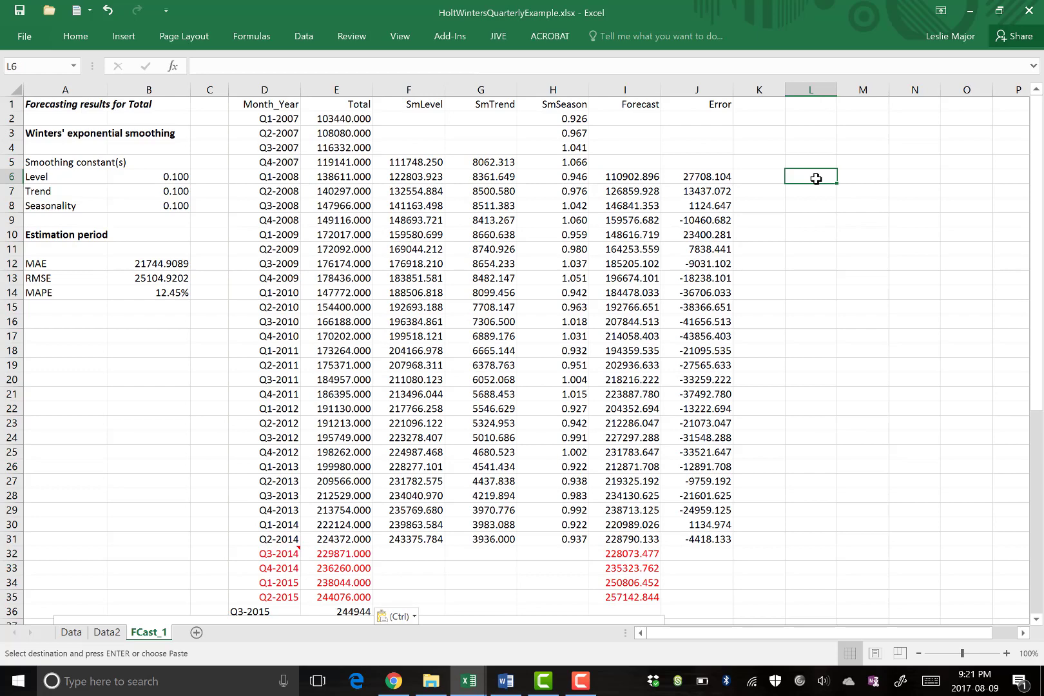
pyautogui.moveTo(263, 176); pyautogui.dragTo(684, 178)
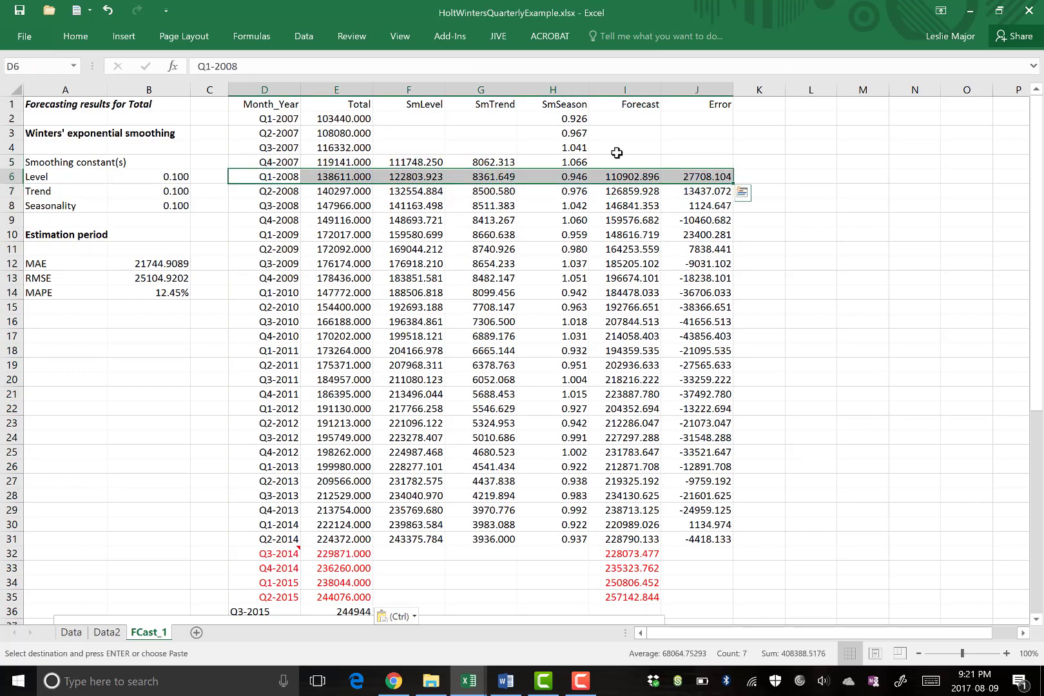
pyautogui.click(76, 37)
pyautogui.click(221, 96)
pyautogui.click(284, 179)
pyautogui.moveTo(335, 178); pyautogui.dragTo(283, 178)
pyautogui.click(283, 178)
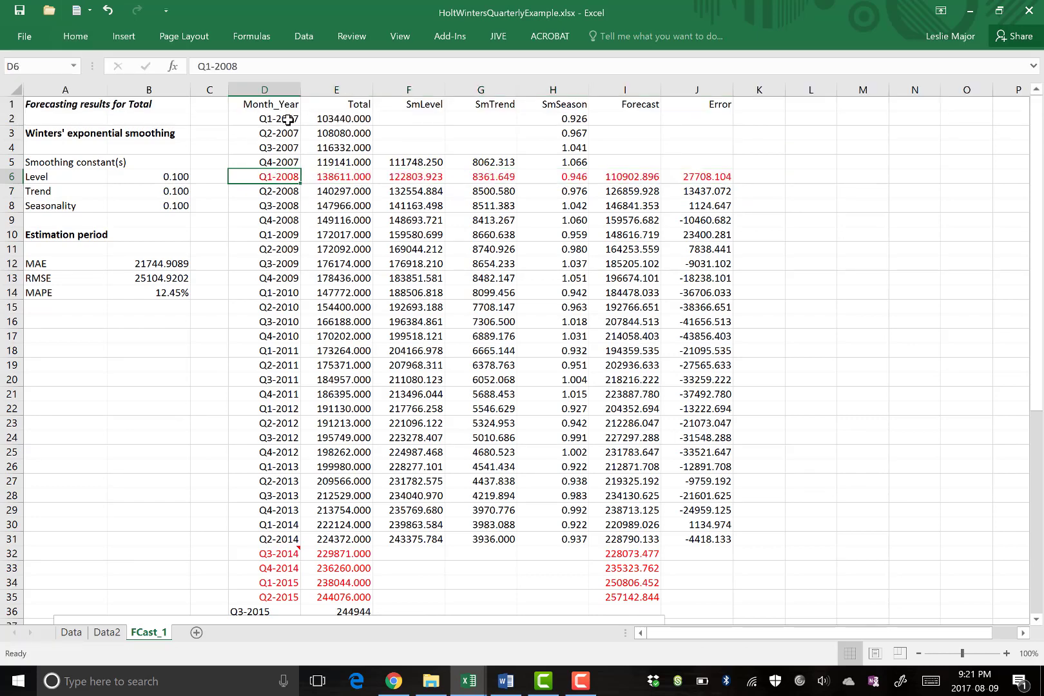
pyautogui.moveTo(288, 125)
pyautogui.mouseDown()
pyautogui.moveTo(284, 163)
pyautogui.moveTo(254, 177)
pyautogui.moveTo(698, 189)
pyautogui.moveTo(698, 179)
pyautogui.mouseUp()
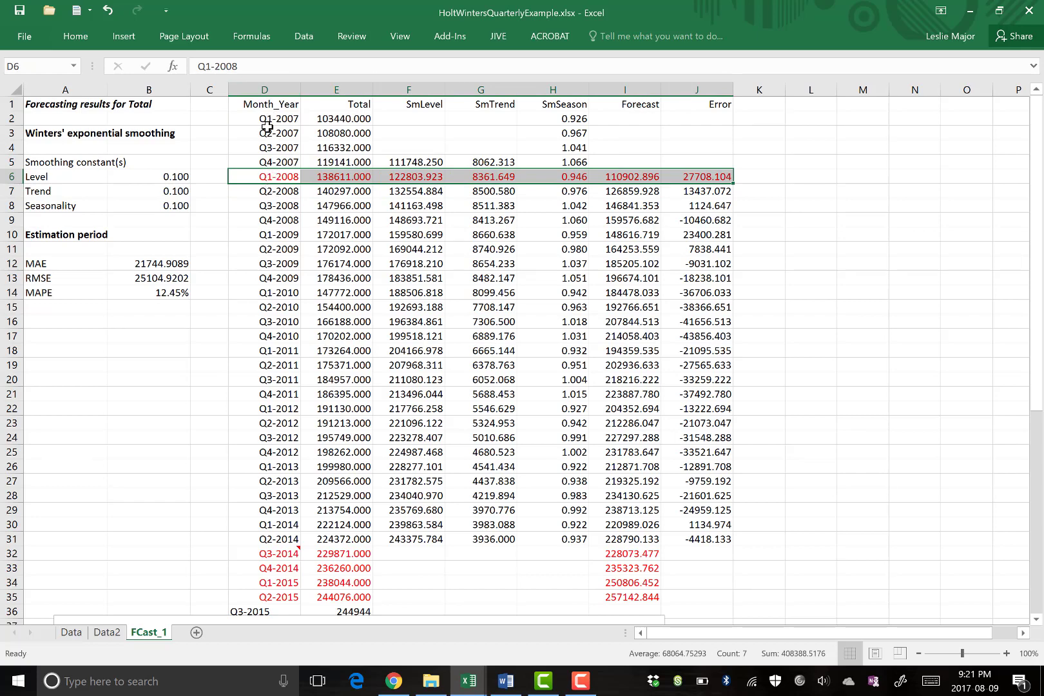
pyautogui.click(374, 262)
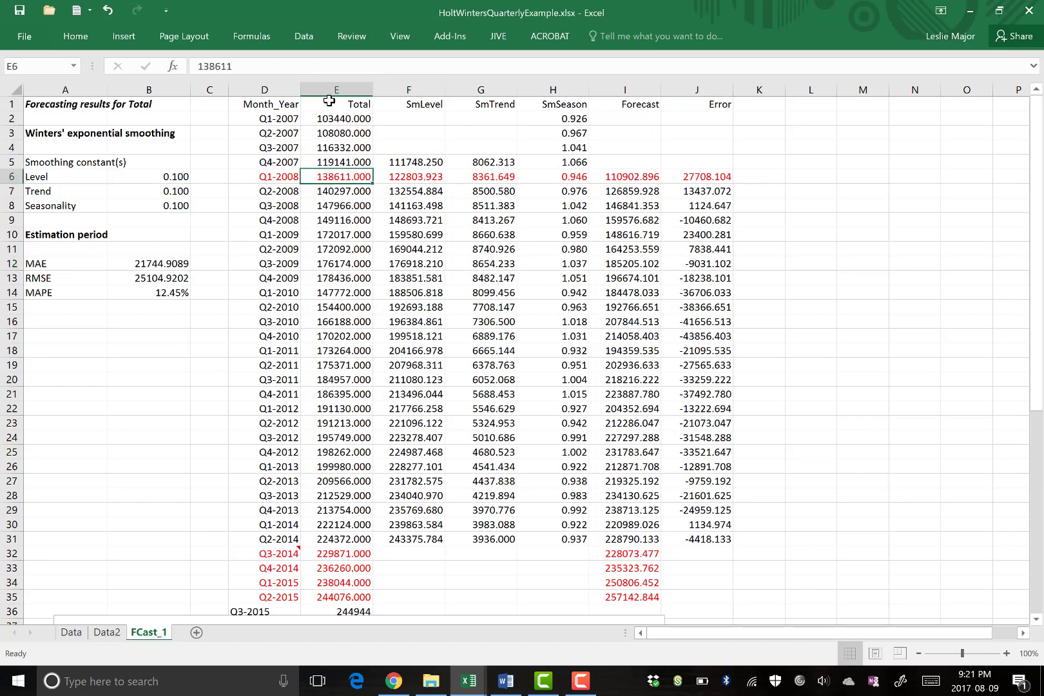
pyautogui.moveTo(328, 90); pyautogui.dragTo(292, 90)
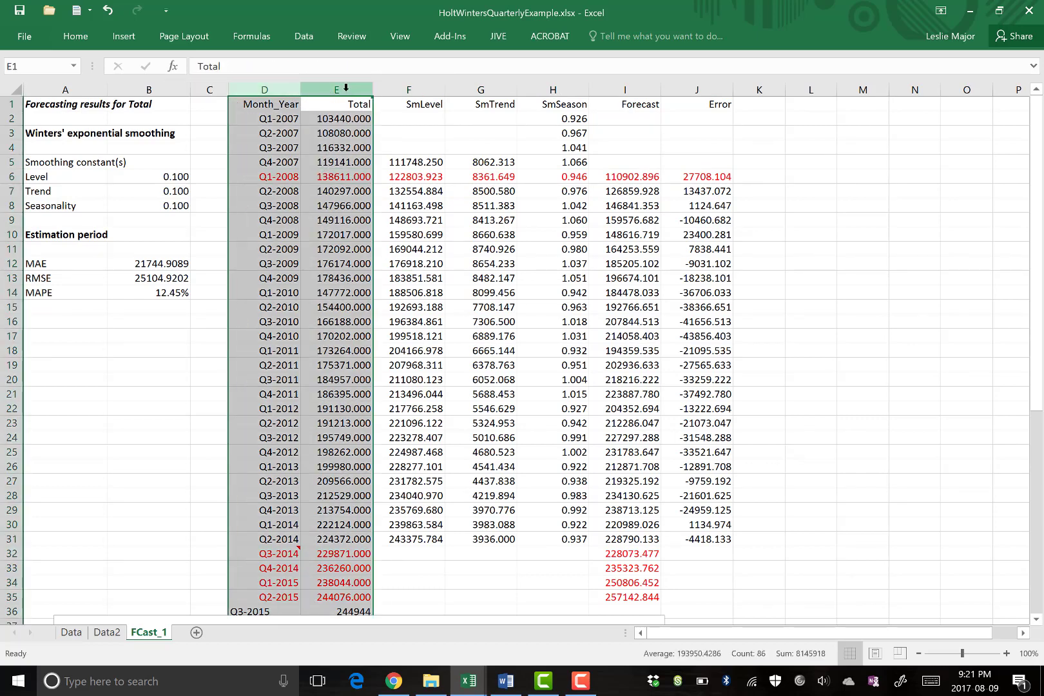
# Review the starting level, SmSeason and Q1-2008 SmLevel formulas without changing them.
pyautogui.click(408, 175)
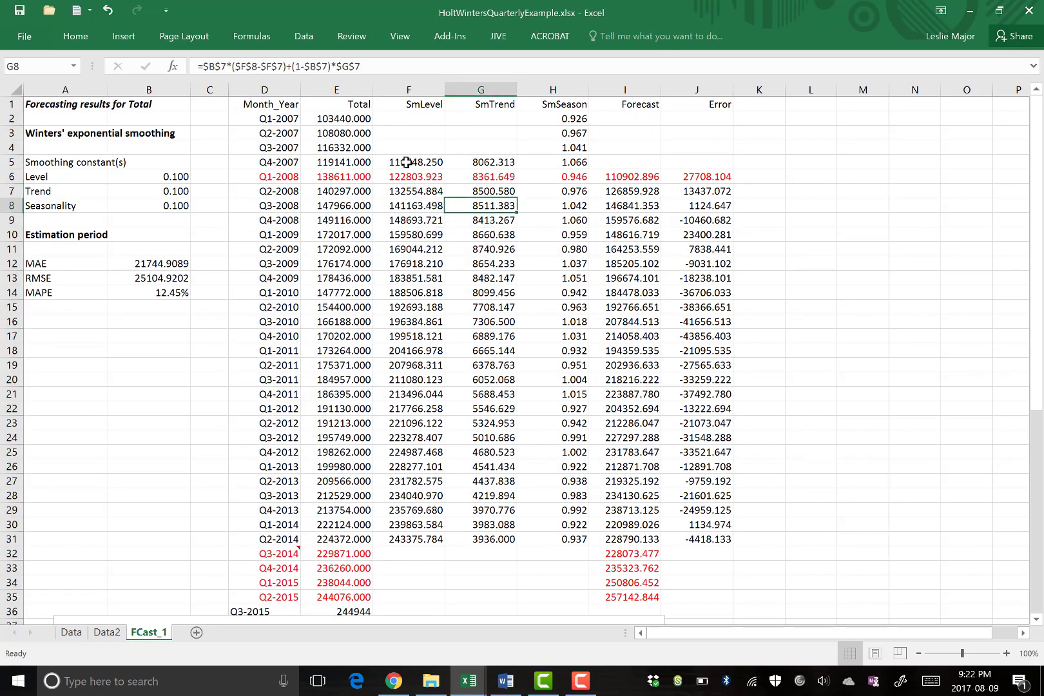
pyautogui.click(408, 162)
pyautogui.moveTo(410, 90); pyautogui.dragTo(697, 95)
pyautogui.click(571, 191)
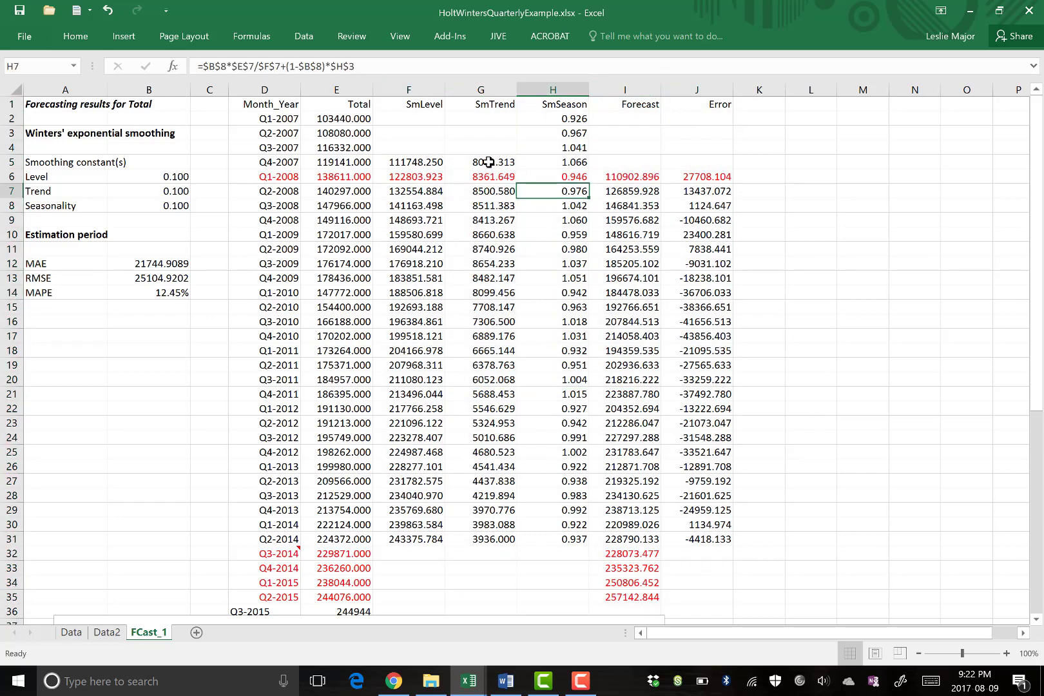
pyautogui.doubleClick(408, 176)
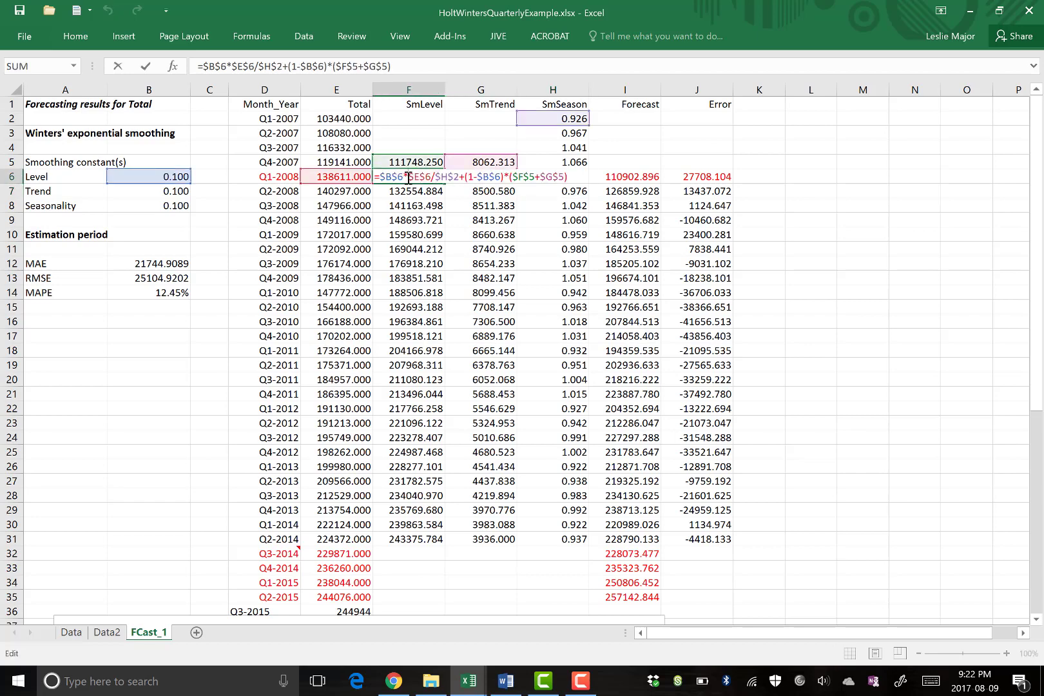
pyautogui.press('Escape')
# Give the smoothing constants in B6:B8 a yellow fill.
pyautogui.click(454, 177)
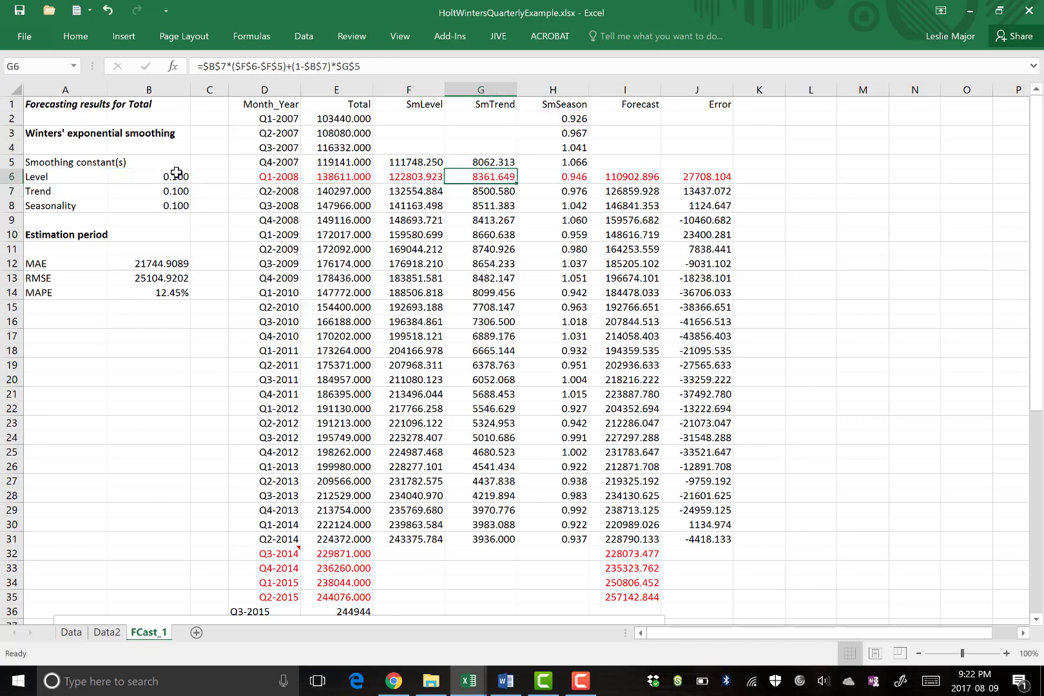
pyautogui.moveTo(178, 178); pyautogui.dragTo(179, 206)
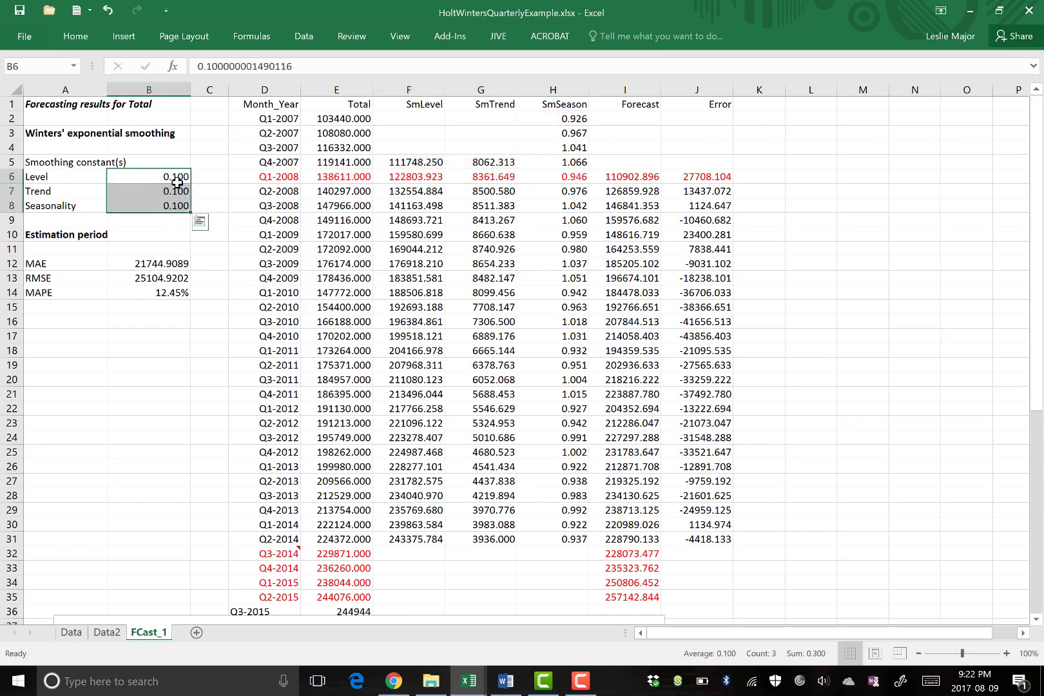
pyautogui.click(76, 36)
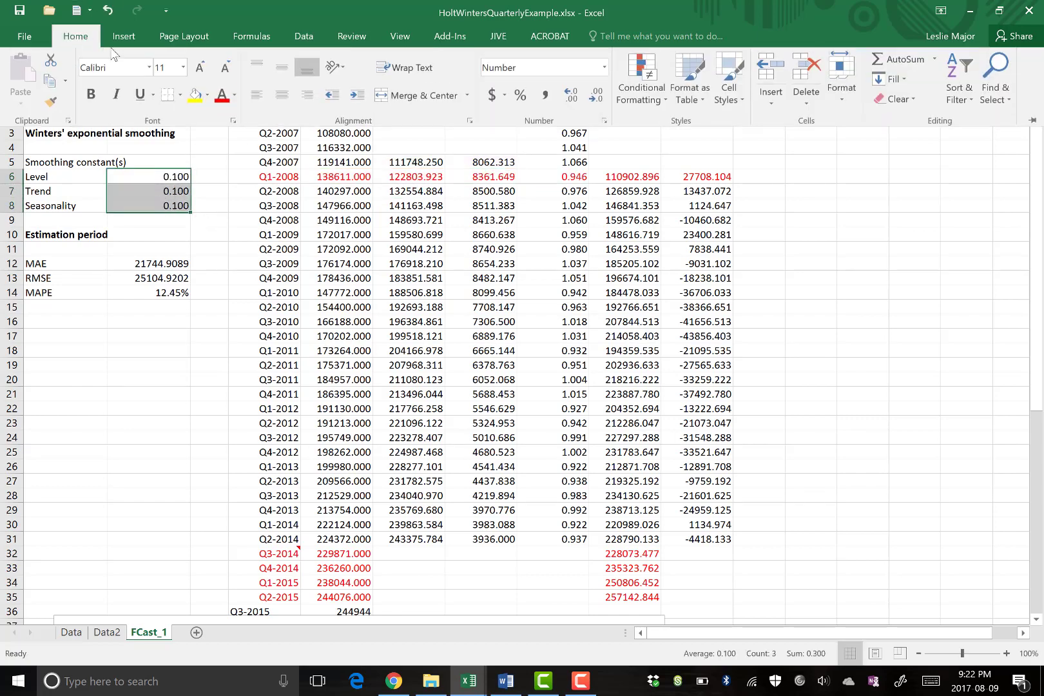
pyautogui.click(193, 96)
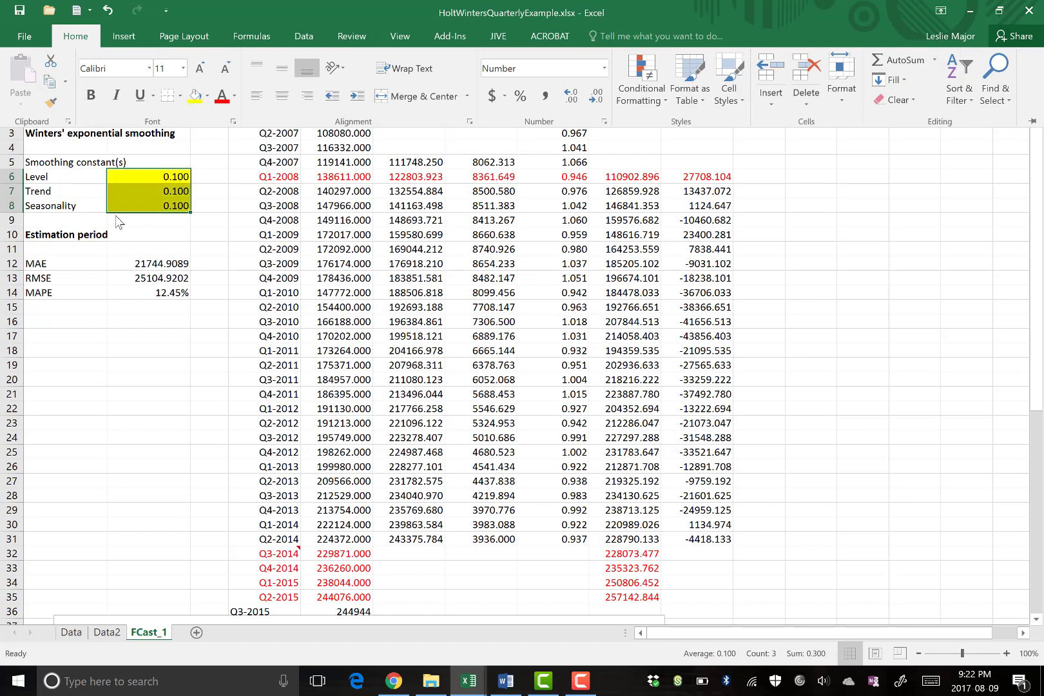
# Make the E6, H2, F5 and G5 references in the F6 SmLevel formula row-relative.
pyautogui.click(425, 176)
pyautogui.click(361, 177)
pyautogui.click(385, 176)
pyautogui.doubleClick(425, 178)
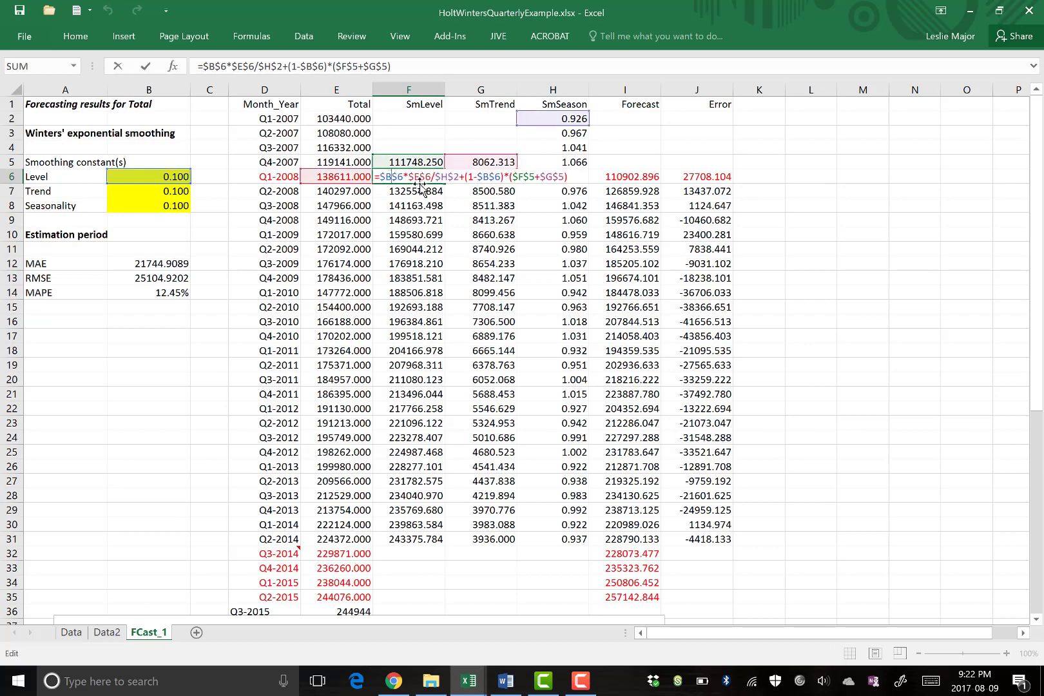
pyautogui.press('F4')
pyautogui.press('F4')
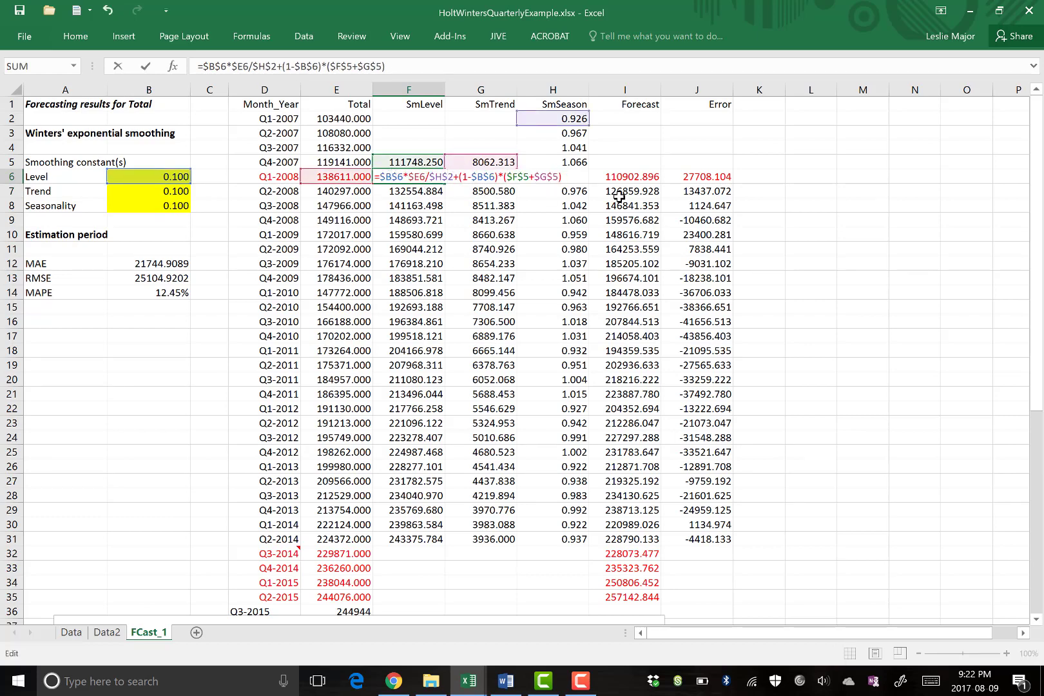
pyautogui.press('Right')
pyautogui.press('Right')
pyautogui.press('Right')
pyautogui.press('Right')
pyautogui.press('Right')
pyautogui.press('F4')
pyautogui.press('F4')
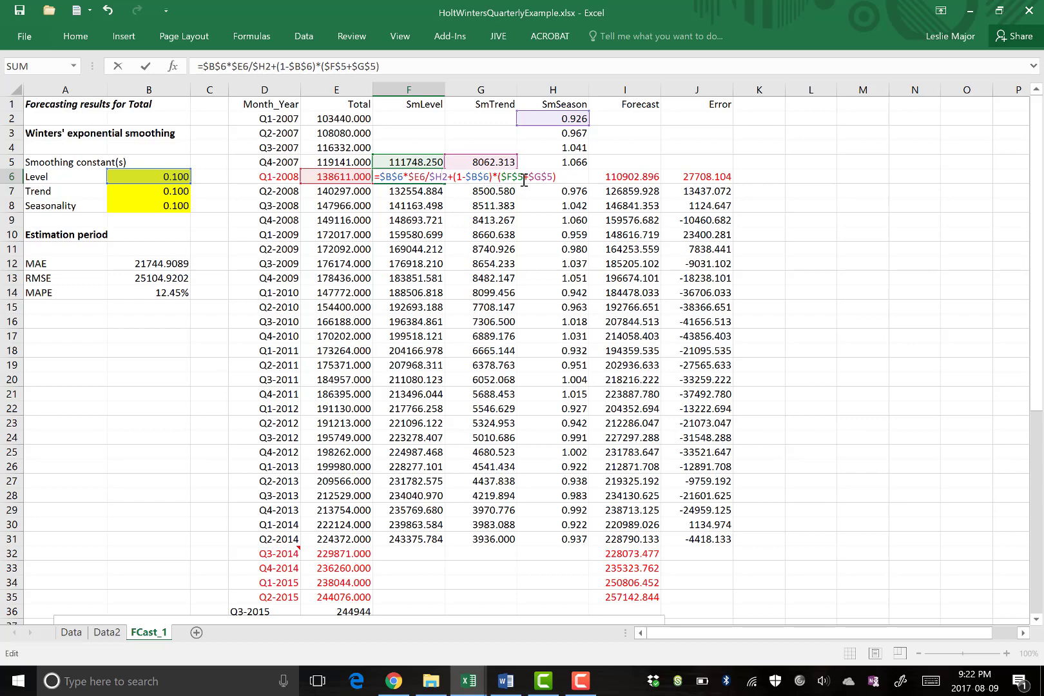
pyautogui.press('F4')
pyautogui.press('F4')
pyautogui.press('Right')
pyautogui.press('Right')
pyautogui.press('Right')
pyautogui.press('F4')
pyautogui.press('F4')
pyautogui.press('Return')
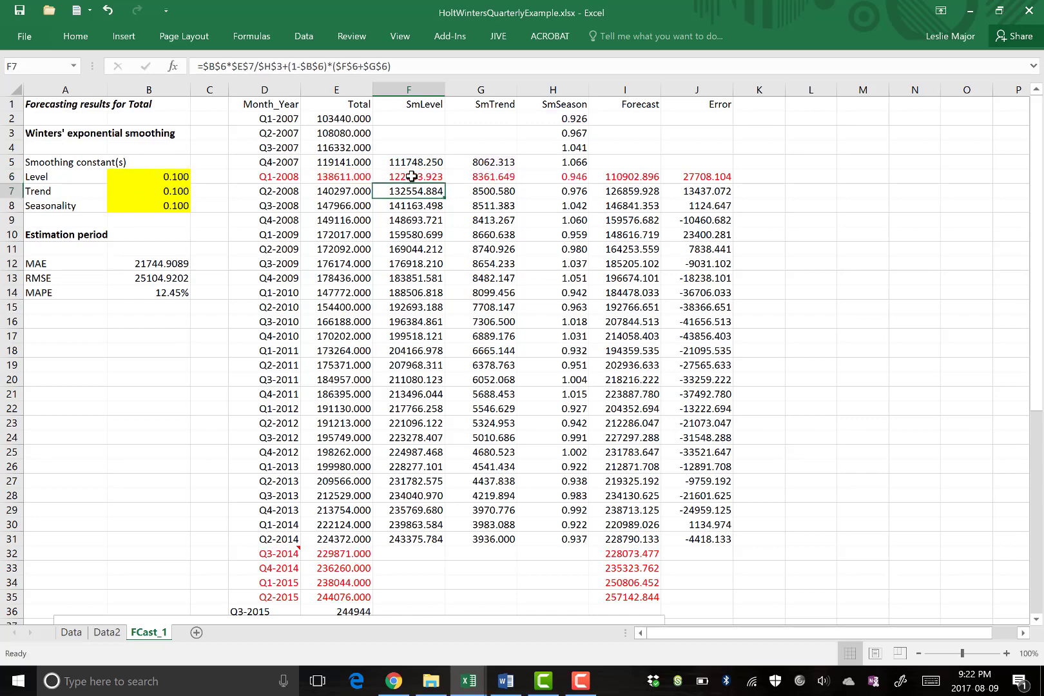
# Make the F6 and F5 references in the G6 SmTrend formula row-relative.
pyautogui.doubleClick(483, 177)
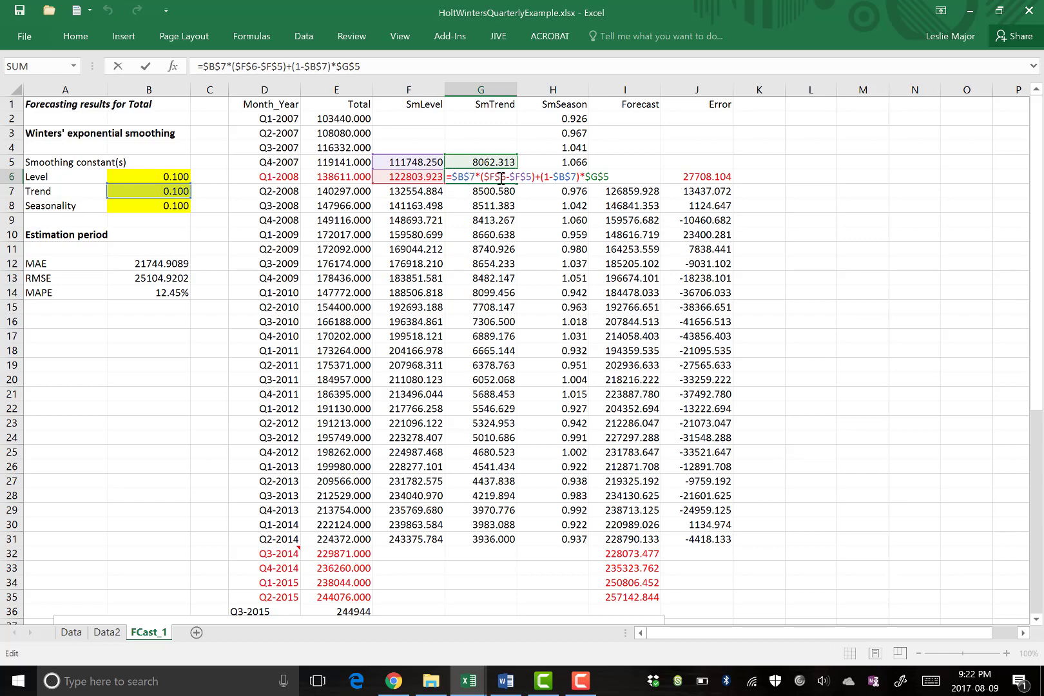
pyautogui.click(502, 177)
pyautogui.press('BackSpace')
pyautogui.click(522, 179)
pyautogui.press('BackSpace')
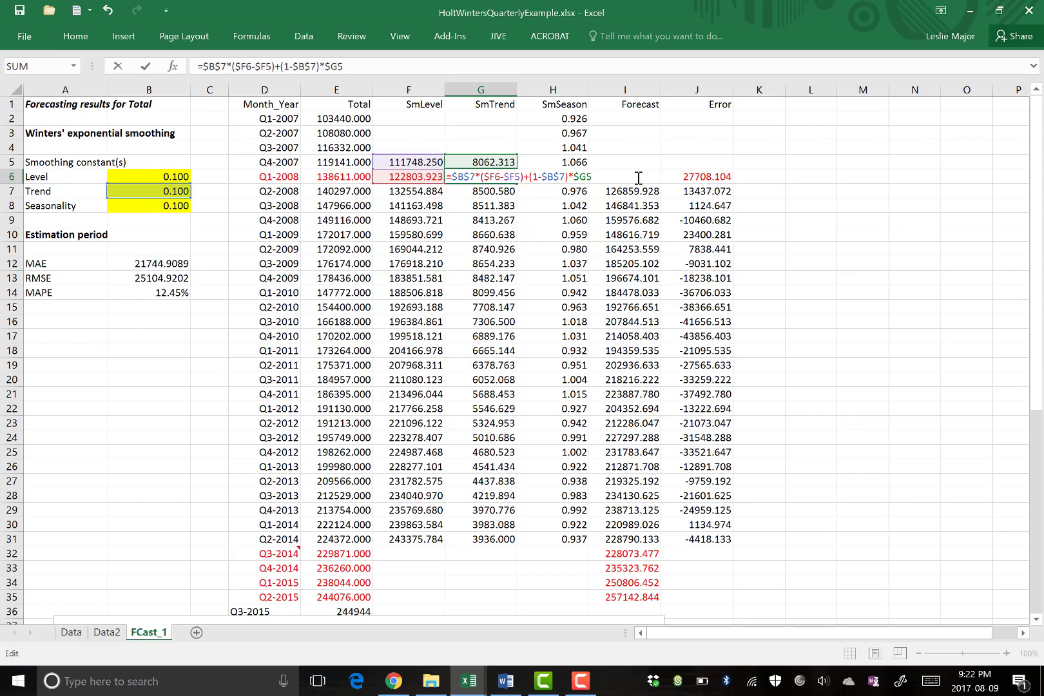
pyautogui.press('Return')
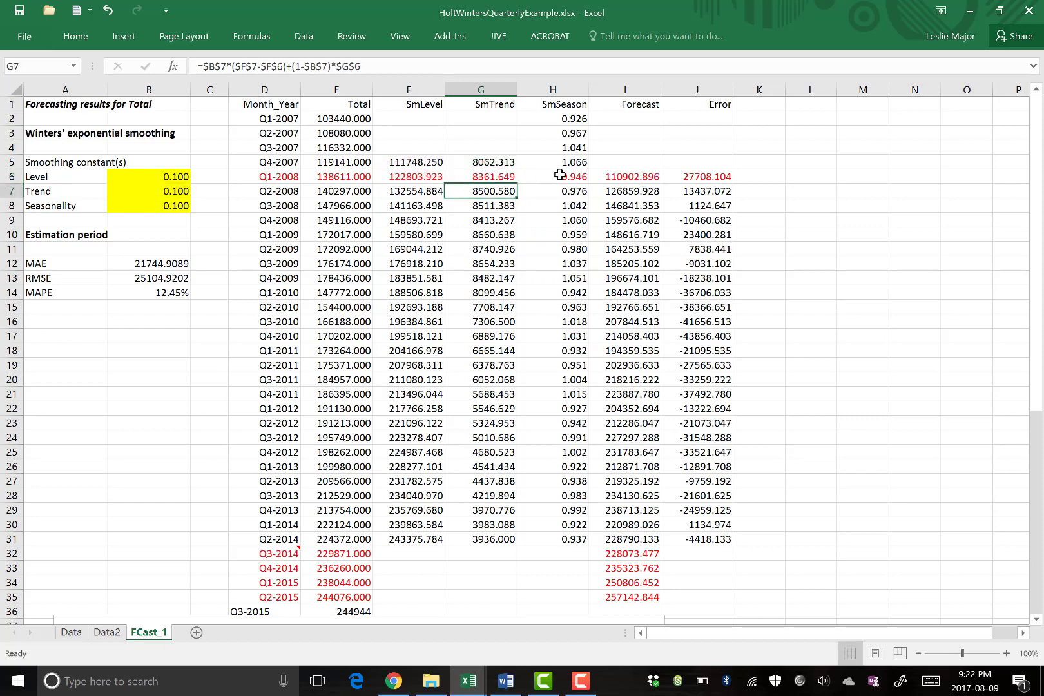
# Make the E6, F6 and H2 references in the H6 SmSeason formula row-relative.
pyautogui.doubleClick(565, 177)
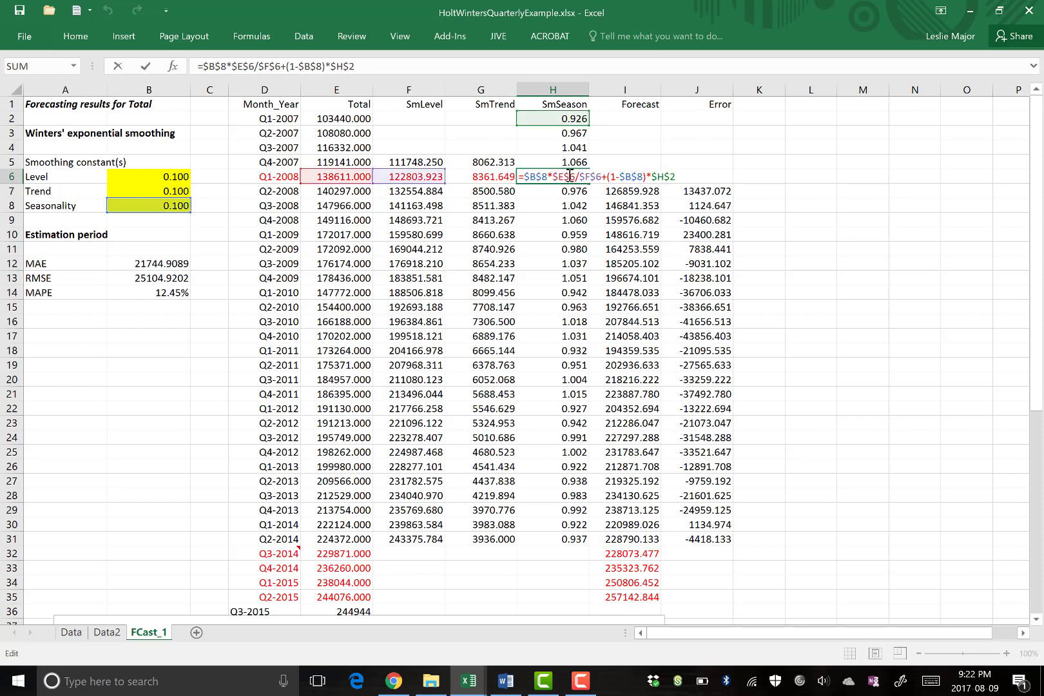
pyautogui.press('BackSpace')
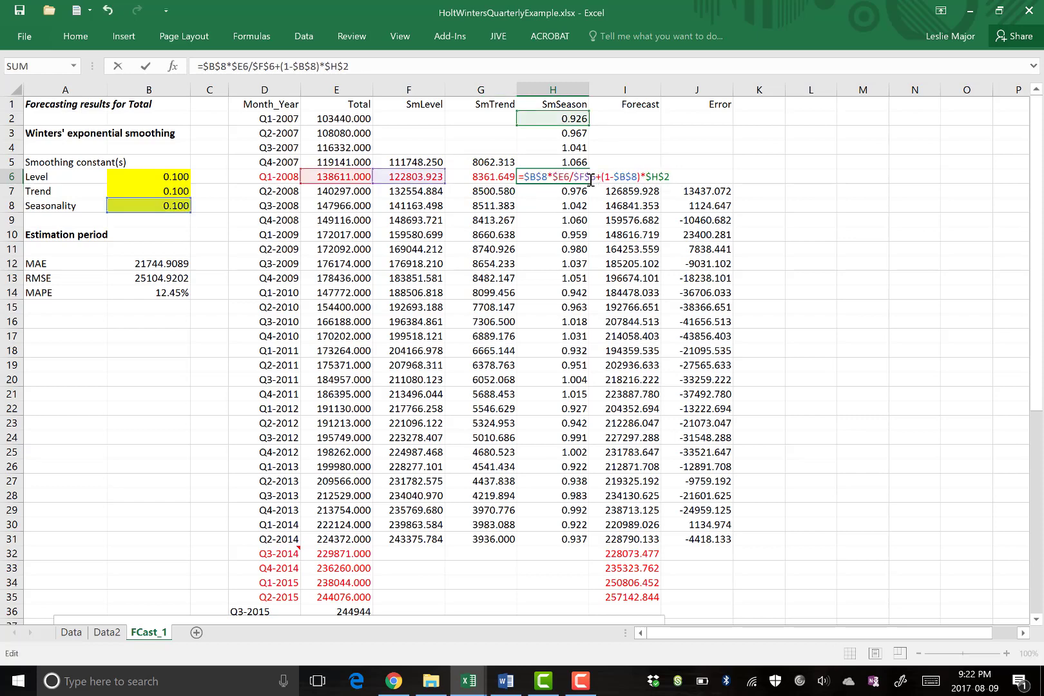
pyautogui.press('BackSpace')
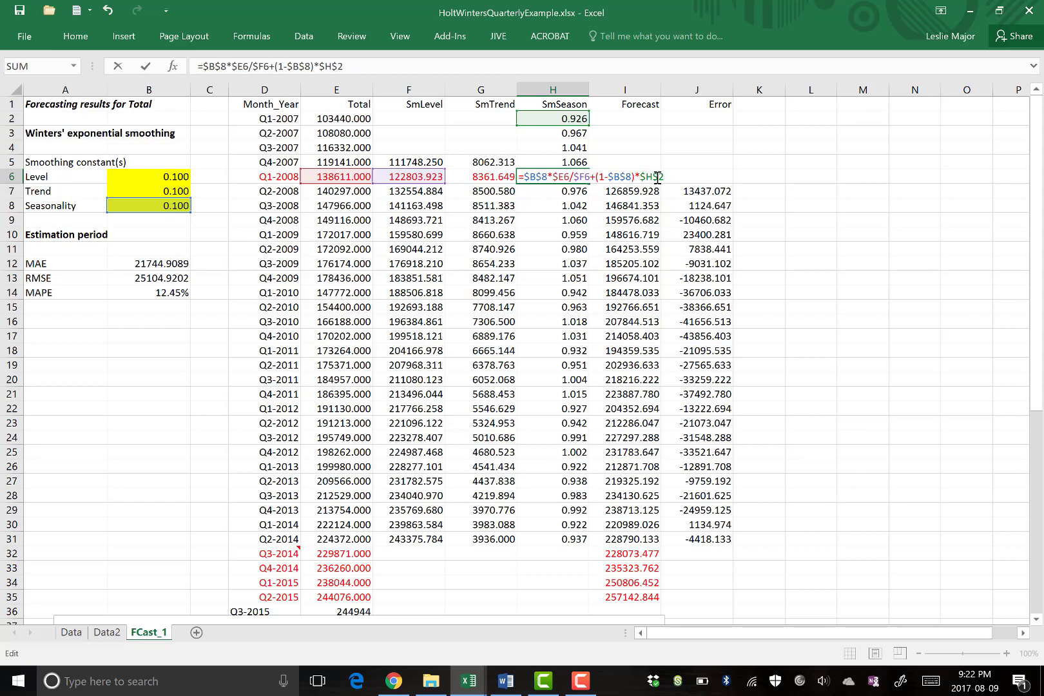
pyautogui.press('BackSpace')
pyautogui.hotkey('ctrl', 'Return')
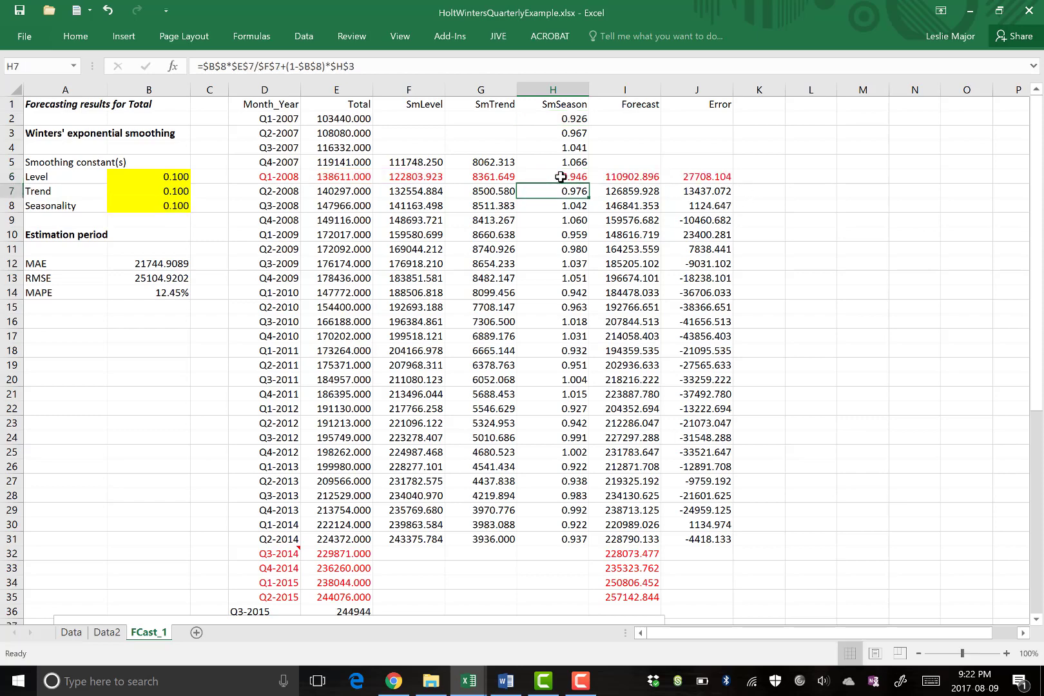
pyautogui.press('F2')
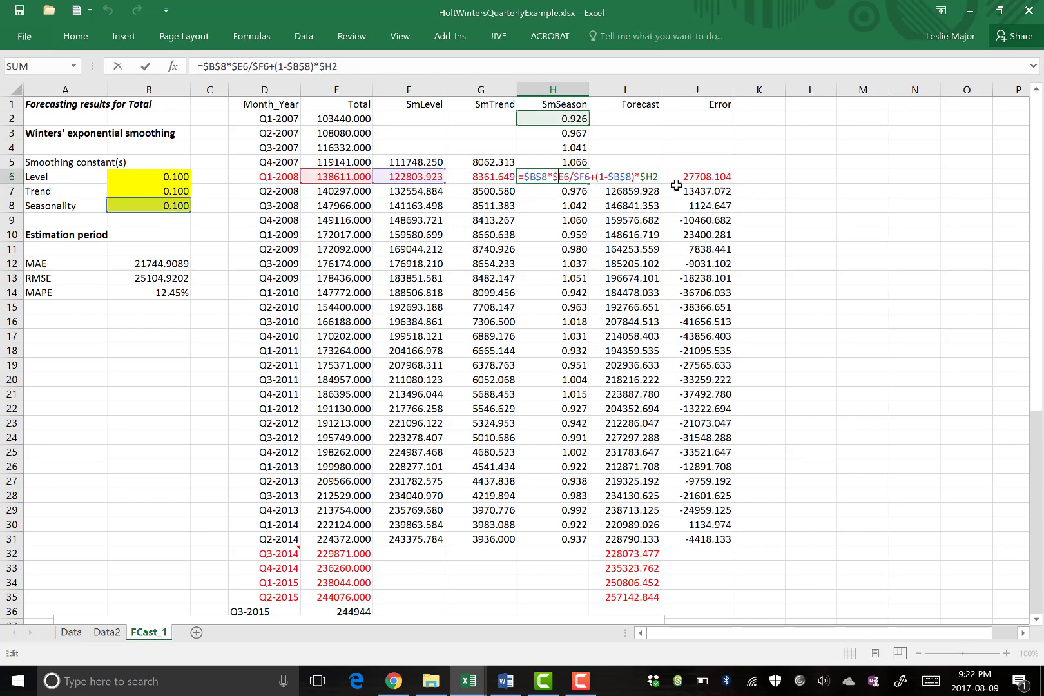
pyautogui.press('Escape')
# Leave the I6 Forecast formula as is and make the E6 reference in the J6 Error formula row-relative.
pyautogui.click(637, 178)
pyautogui.doubleClick(636, 177)
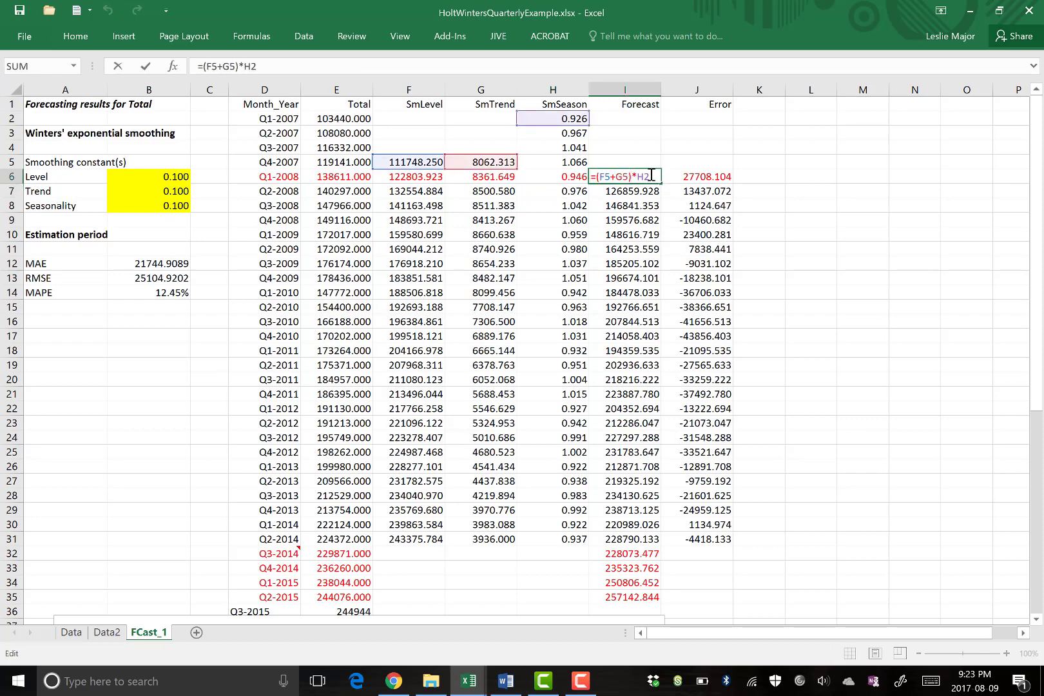
pyautogui.press('Escape')
pyautogui.doubleClick(689, 176)
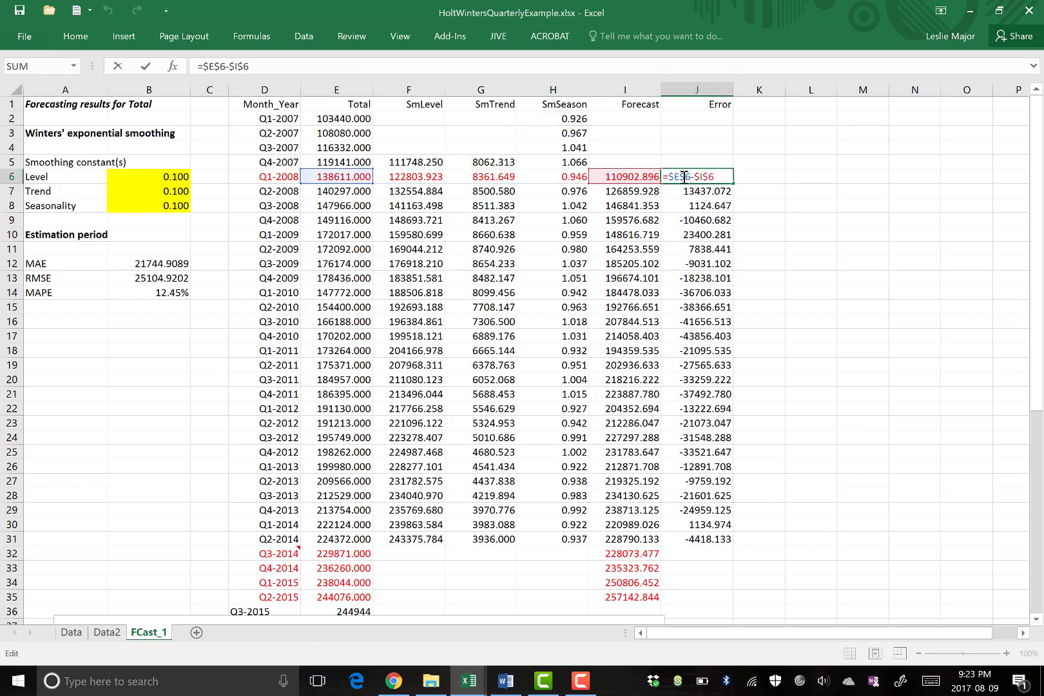
pyautogui.press('BackSpace')
pyautogui.press('BackSpace')
pyautogui.press('Return')
pyautogui.click(729, 176)
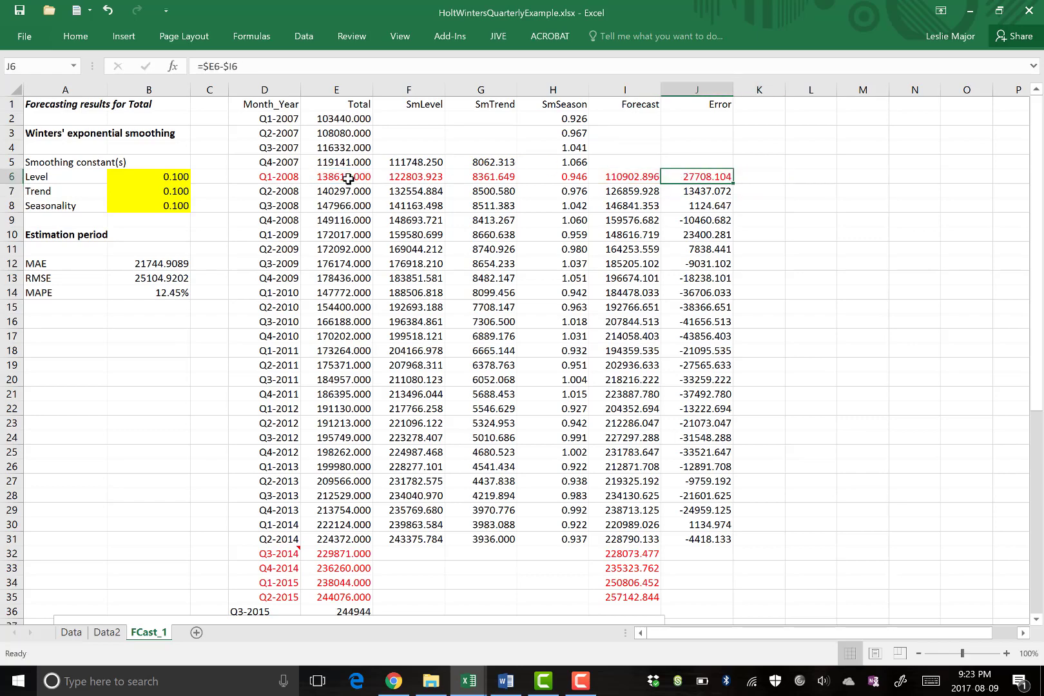
# Fill the Q1-2008 calculations down to row 35 and set their font colour to black.
pyautogui.moveTo(399, 178); pyautogui.dragTo(746, 515)
pyautogui.scroll(-4, 870, 430)
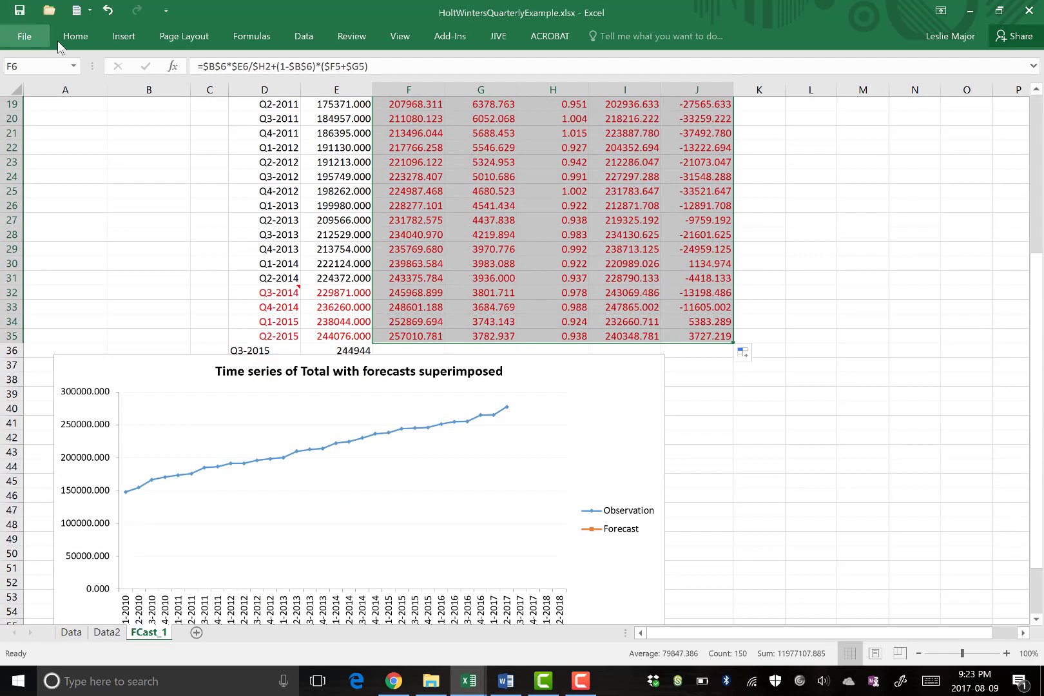
pyautogui.click(66, 40)
pyautogui.click(235, 96)
pyautogui.click(258, 110)
# Move the chart lower, below the data rows.
pyautogui.scroll(6, 832, 371)
pyautogui.scroll(-5, 829, 368)
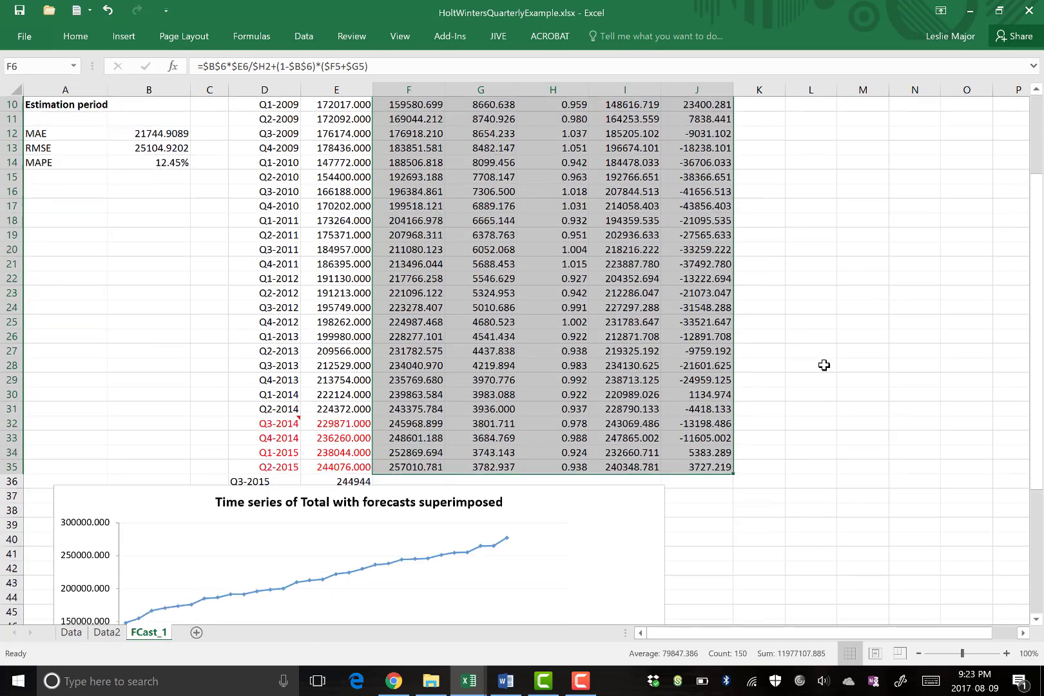
pyautogui.click(822, 365)
pyautogui.scroll(-5, 820, 367)
pyautogui.moveTo(530, 202); pyautogui.dragTo(623, 426)
# Right-align the quarter labels in D32:D43, Q3-2014 through Q2-2017.
pyautogui.click(265, 277)
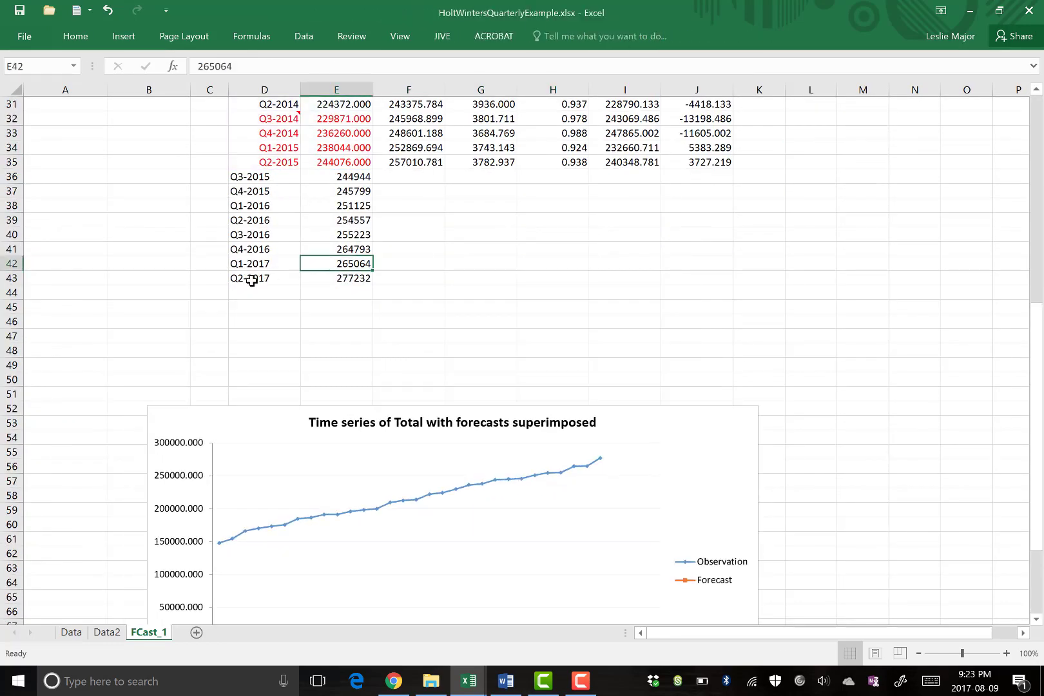
pyautogui.moveTo(252, 280); pyautogui.dragTo(336, 279)
pyautogui.click(424, 265)
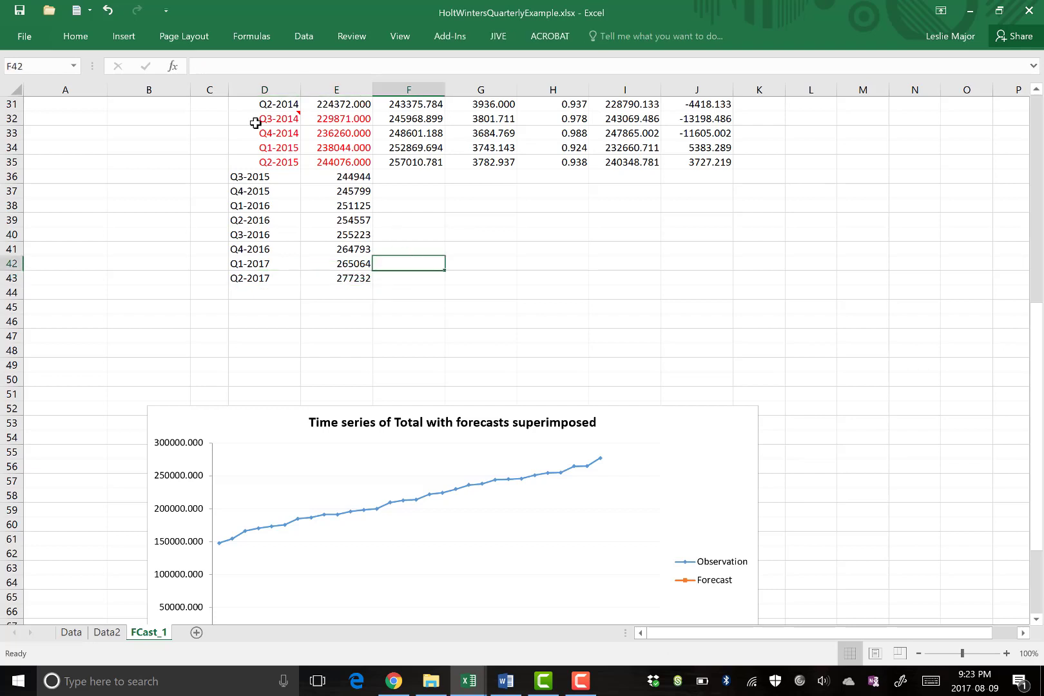
pyautogui.moveTo(257, 120); pyautogui.dragTo(295, 280)
pyautogui.click(93, 40)
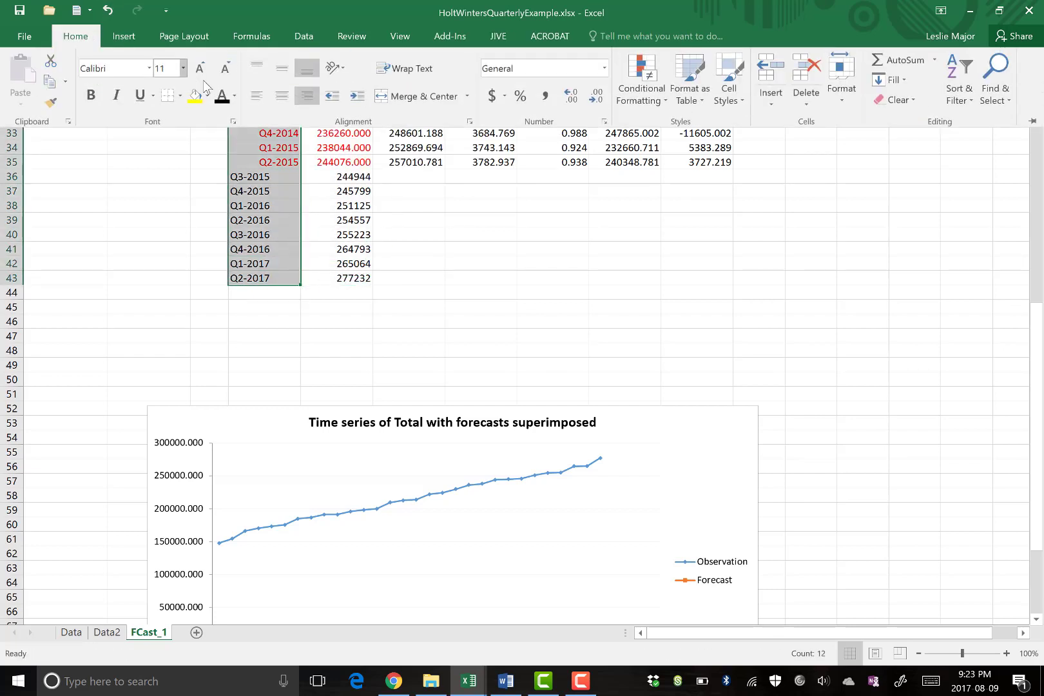
pyautogui.click(308, 97)
pyautogui.click(485, 213)
# Set the red Q3-2014 to Q2-2015 totals in E32:E35 to black.
pyautogui.scroll(2, 485, 213)
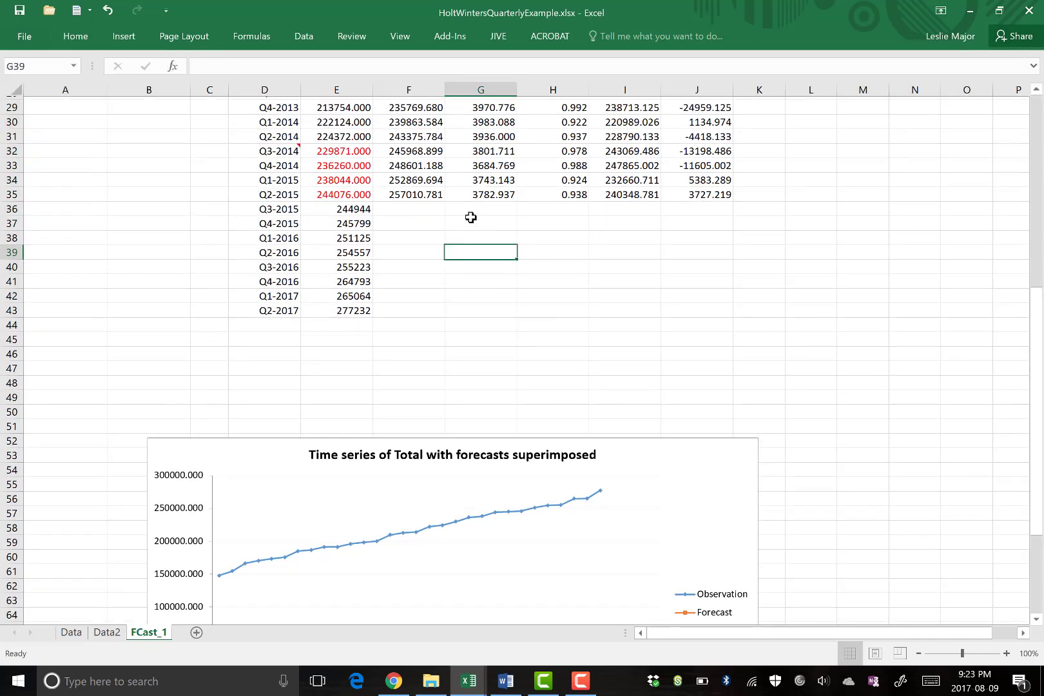
pyautogui.moveTo(336, 206); pyautogui.dragTo(340, 247)
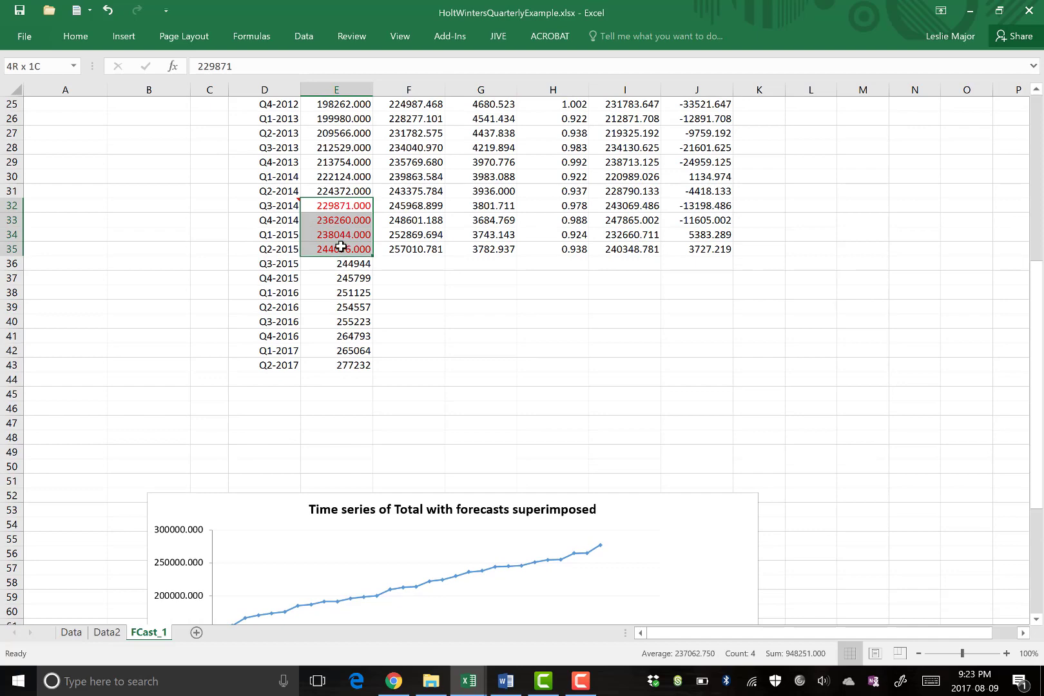
pyautogui.click(77, 36)
pyautogui.click(222, 97)
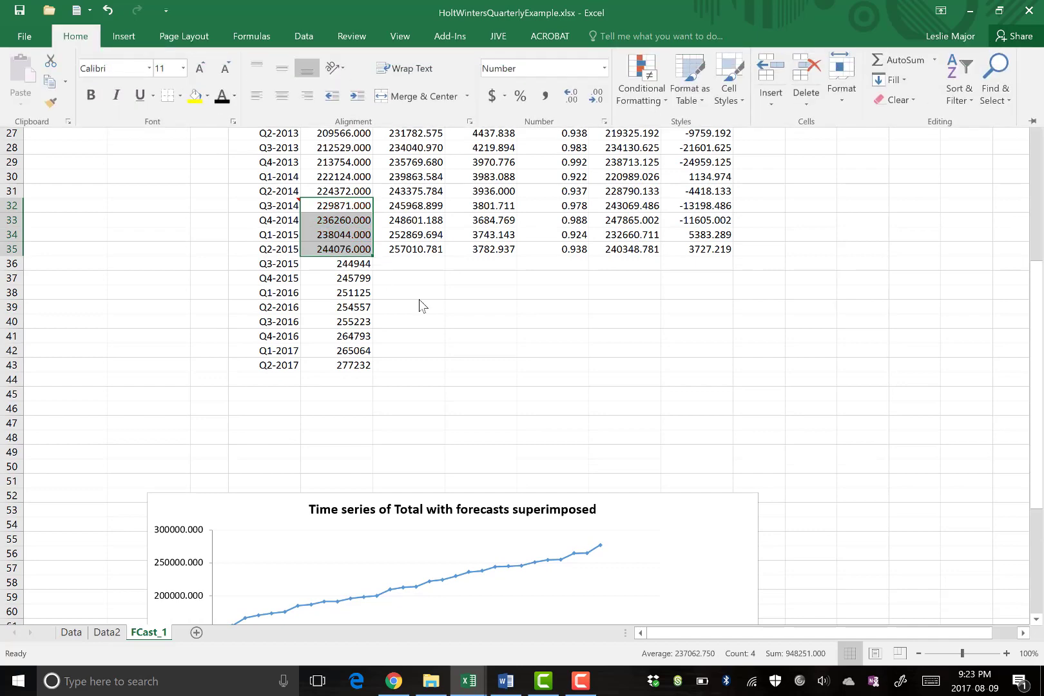
pyautogui.click(485, 311)
pyautogui.scroll(1, 640, 316)
# Fill F35:J35 down to row 43 (Q2-2017) and scroll back to the top of the sheet.
pyautogui.moveTo(405, 294); pyautogui.dragTo(721, 410)
pyautogui.click(794, 295)
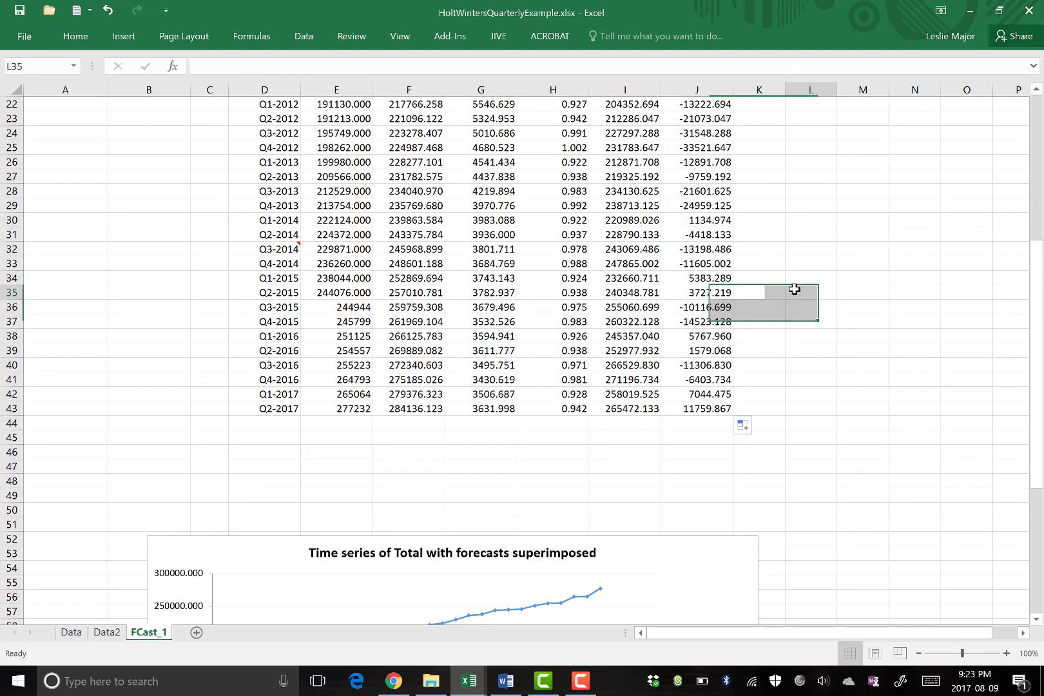
pyautogui.click(787, 252)
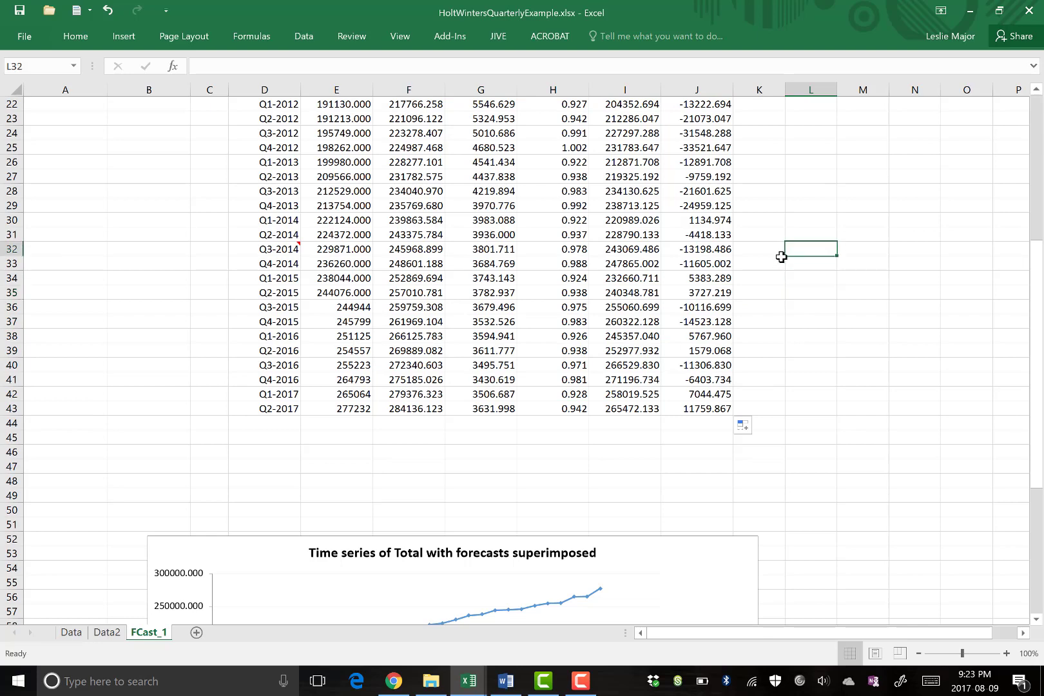
pyautogui.scroll(-2, 781, 257)
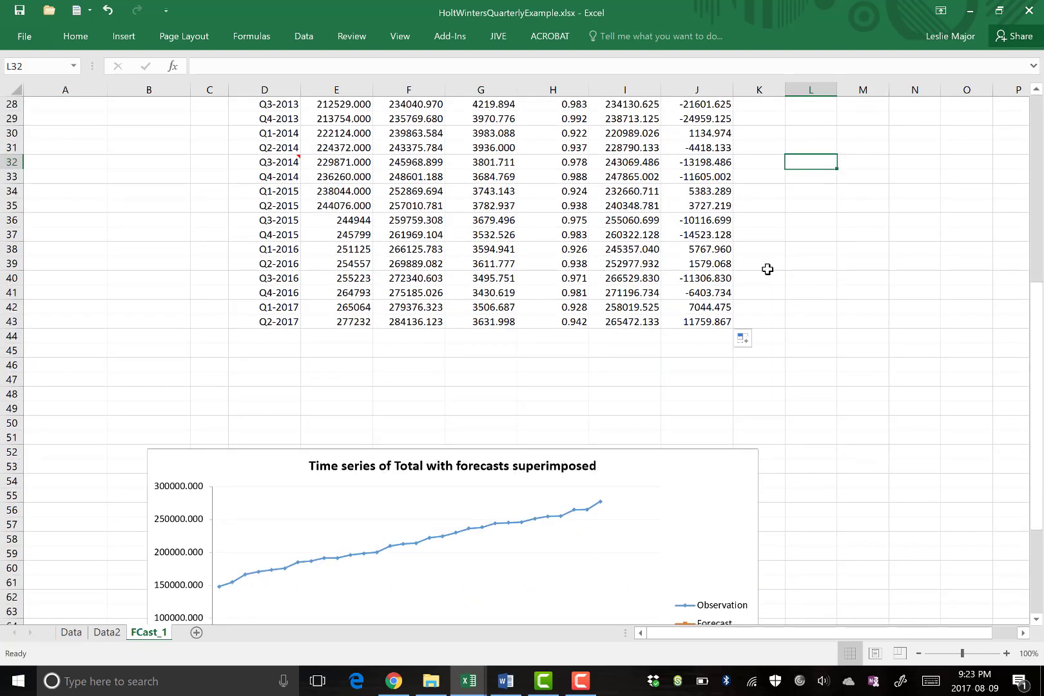
pyautogui.scroll(-1, 768, 269)
pyautogui.scroll(4, 767, 269)
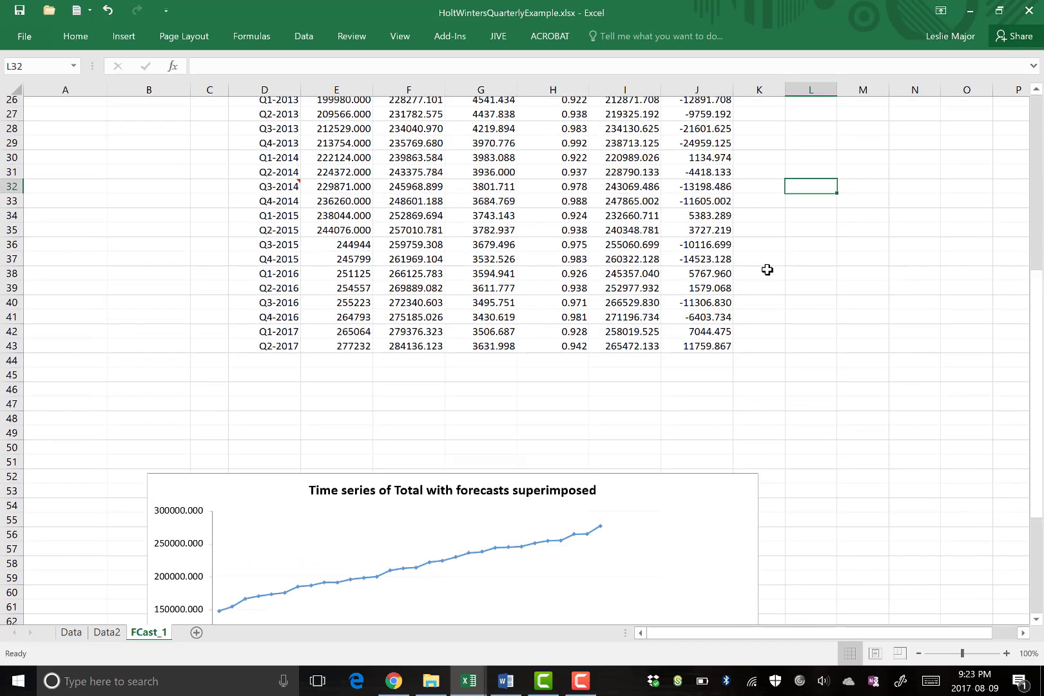
pyautogui.scroll(6, 767, 269)
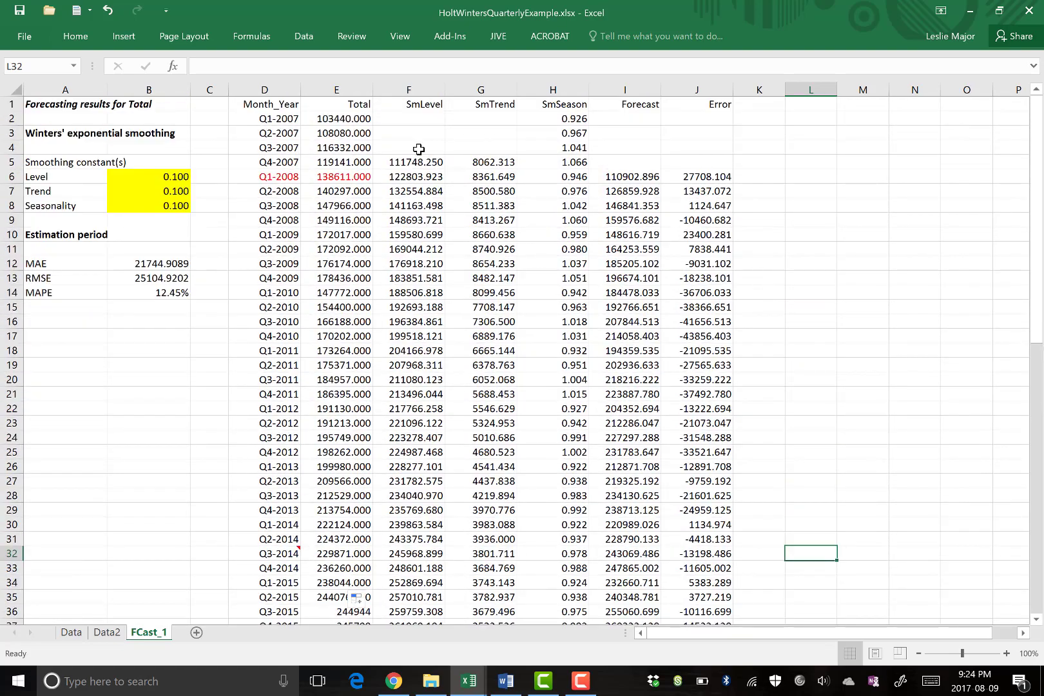
pyautogui.click(410, 91)
pyautogui.click(484, 90)
pyautogui.click(555, 90)
pyautogui.click(625, 90)
pyautogui.click(696, 90)
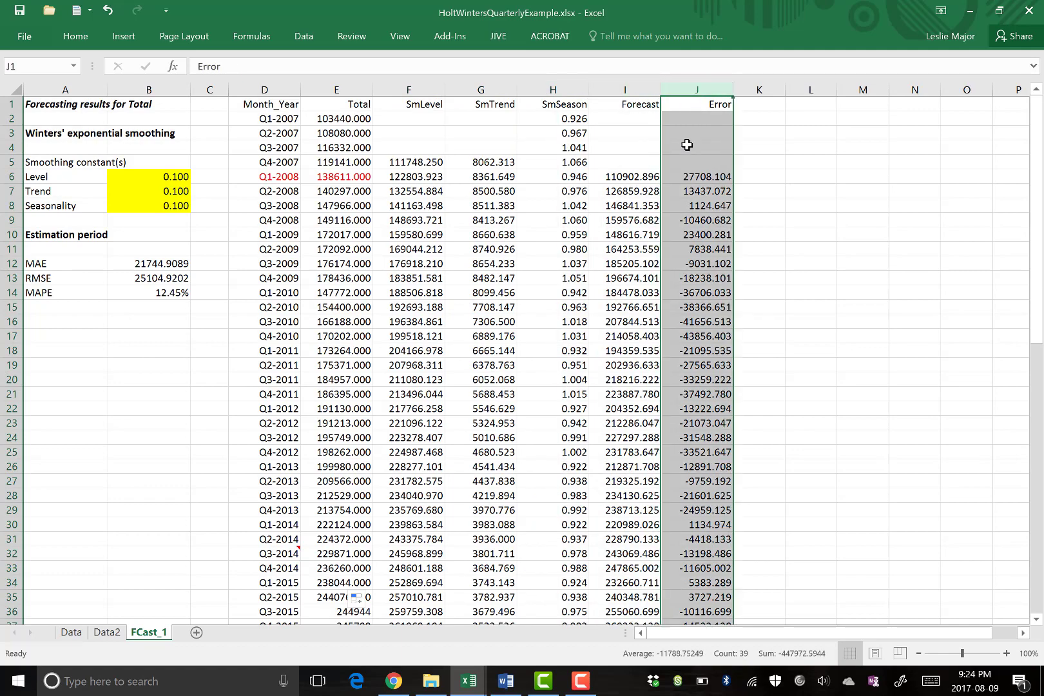
pyautogui.scroll(-4, 674, 158)
pyautogui.scroll(-5, 656, 169)
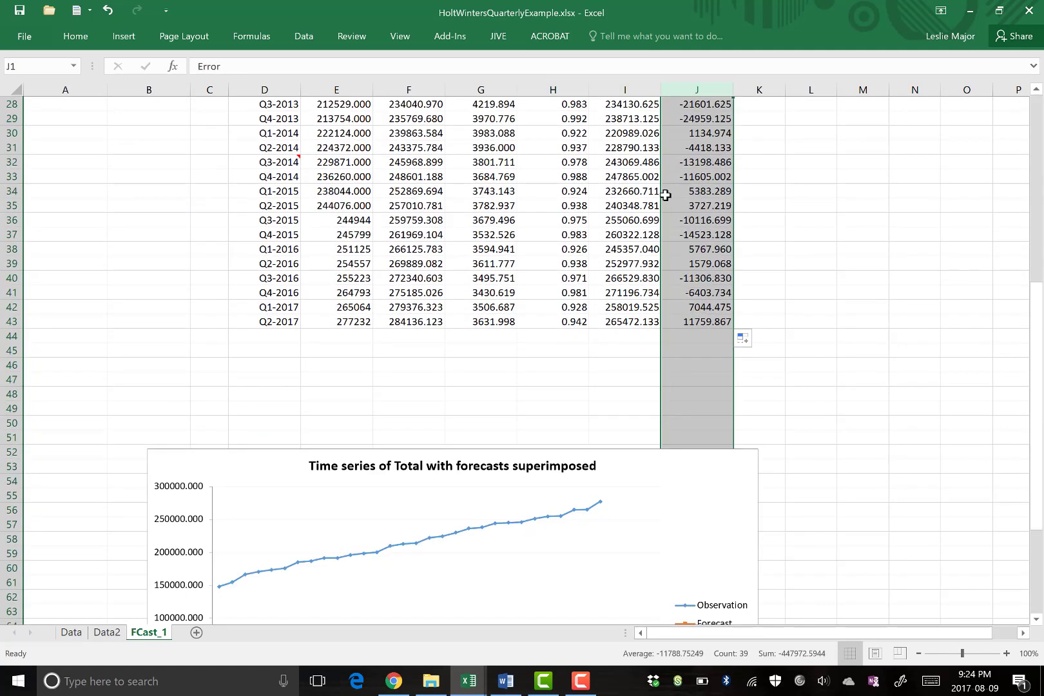
pyautogui.click(817, 200)
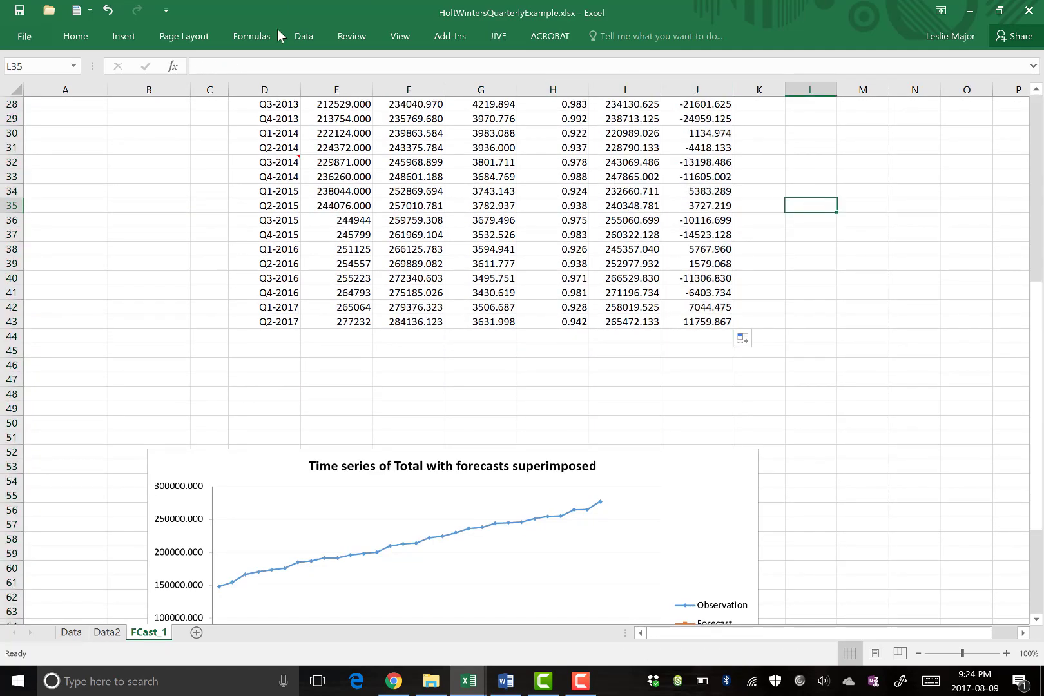
pyautogui.scroll(9, 413, 226)
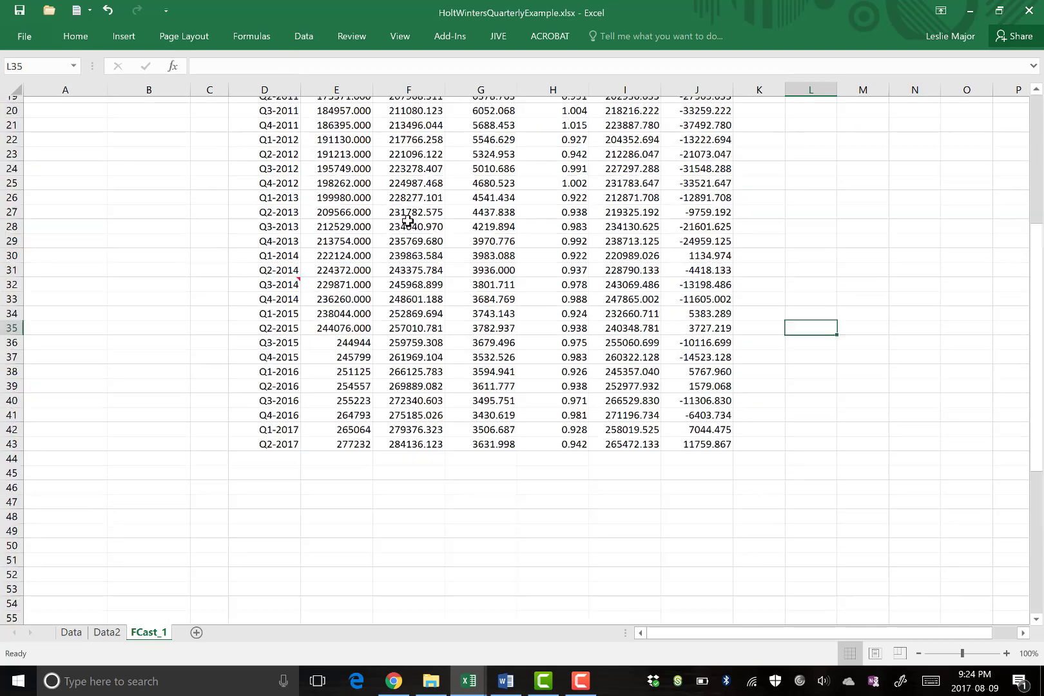
pyautogui.moveTo(276, 176); pyautogui.dragTo(697, 176)
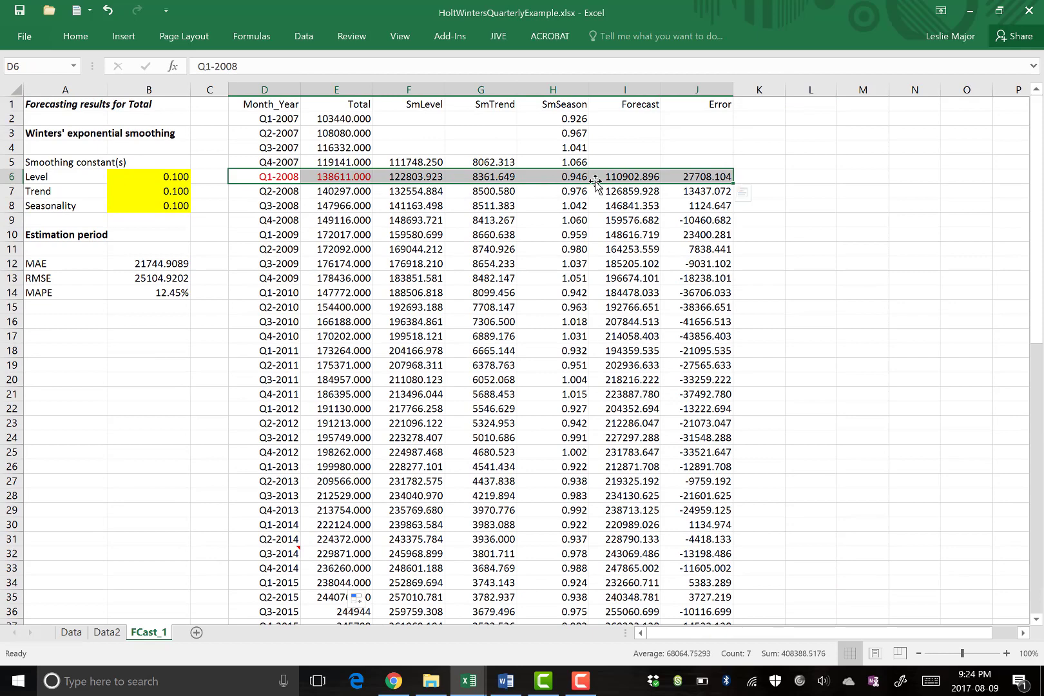
pyautogui.click(351, 176)
pyautogui.click(401, 176)
pyautogui.doubleClick(401, 176)
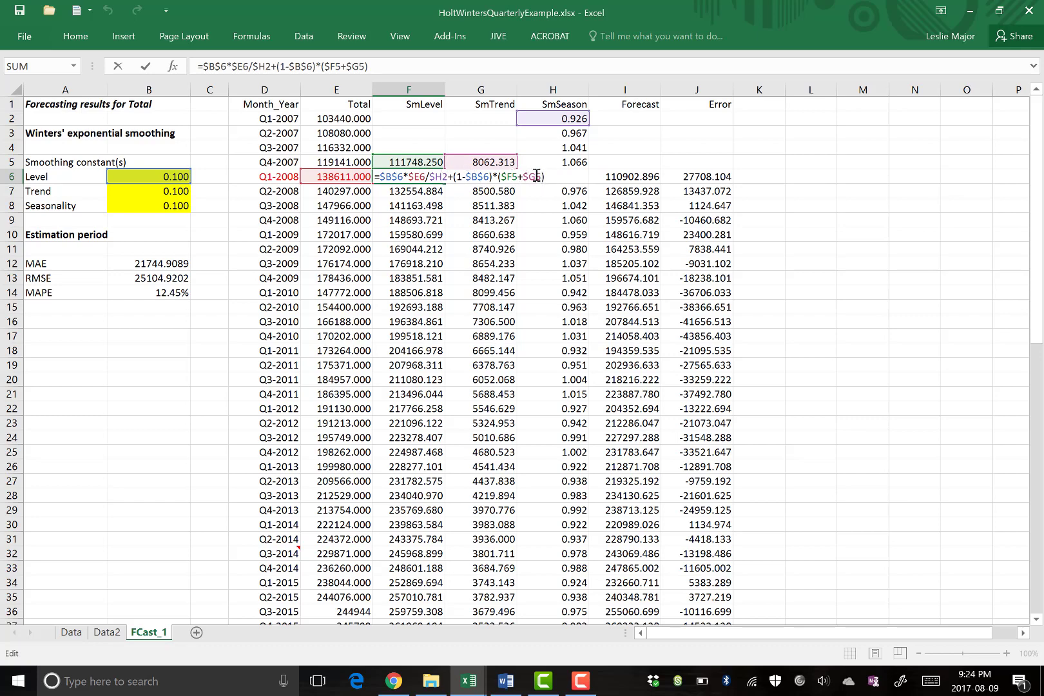
pyautogui.click(499, 418)
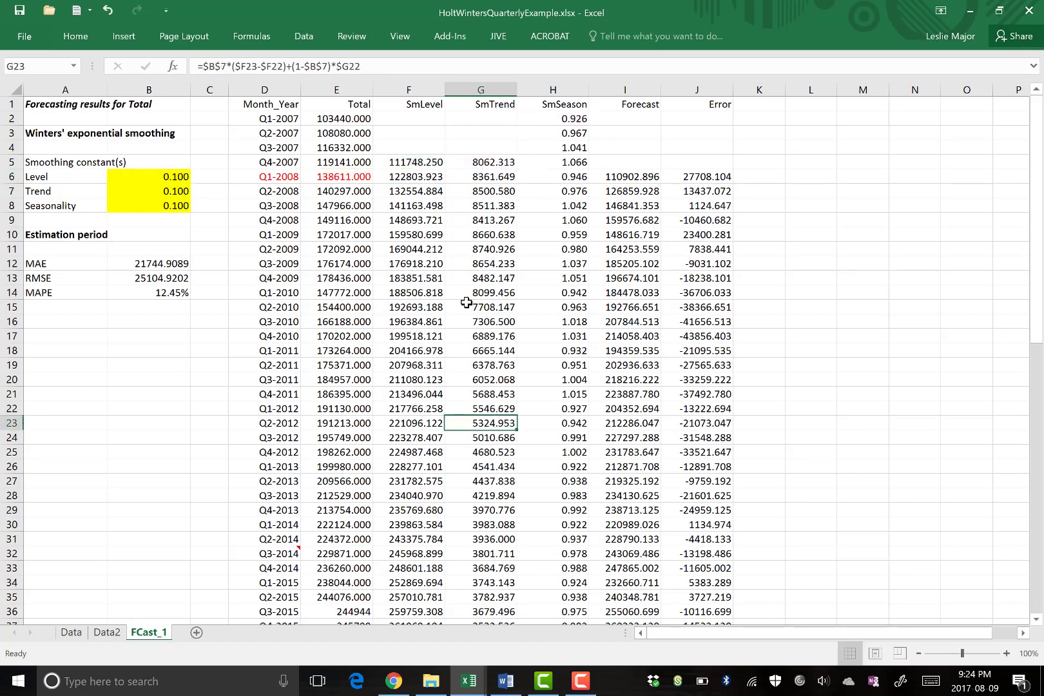
pyautogui.click(409, 176)
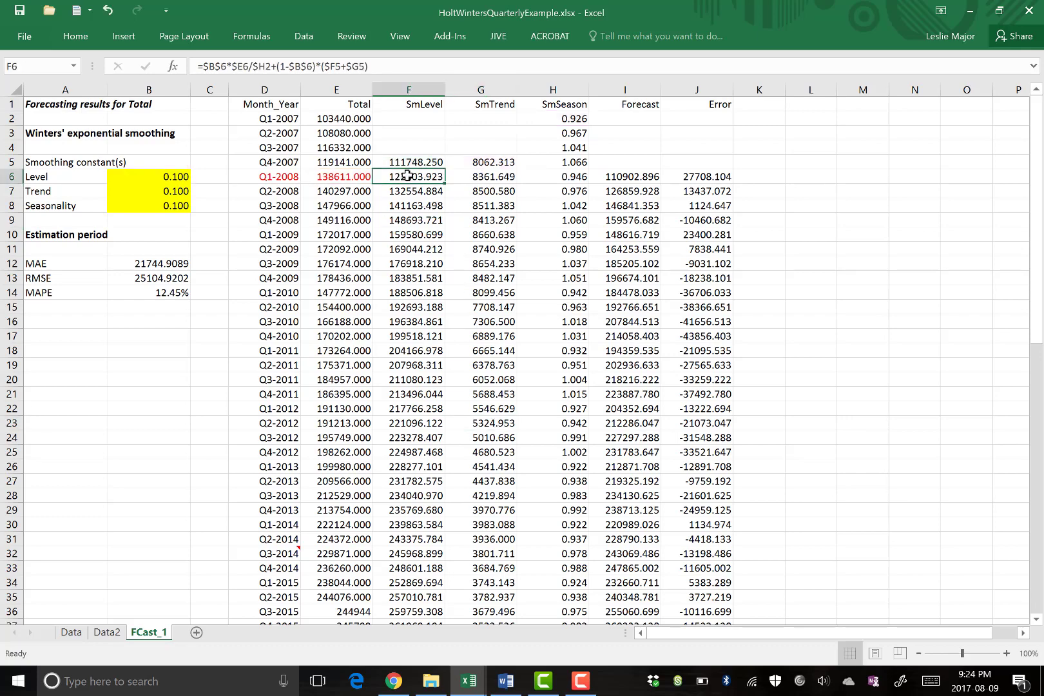
pyautogui.click(766, 203)
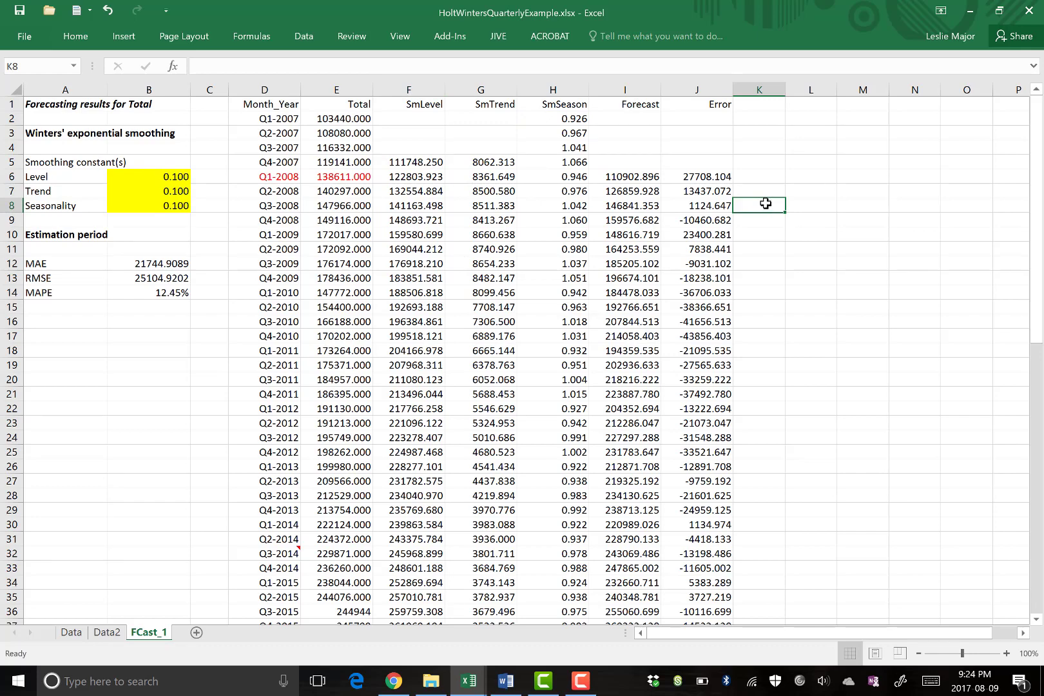
# Review the existing RMSE and MAPE formulas, then delete the B12:B14 values and reselect B13.
pyautogui.click(117, 365)
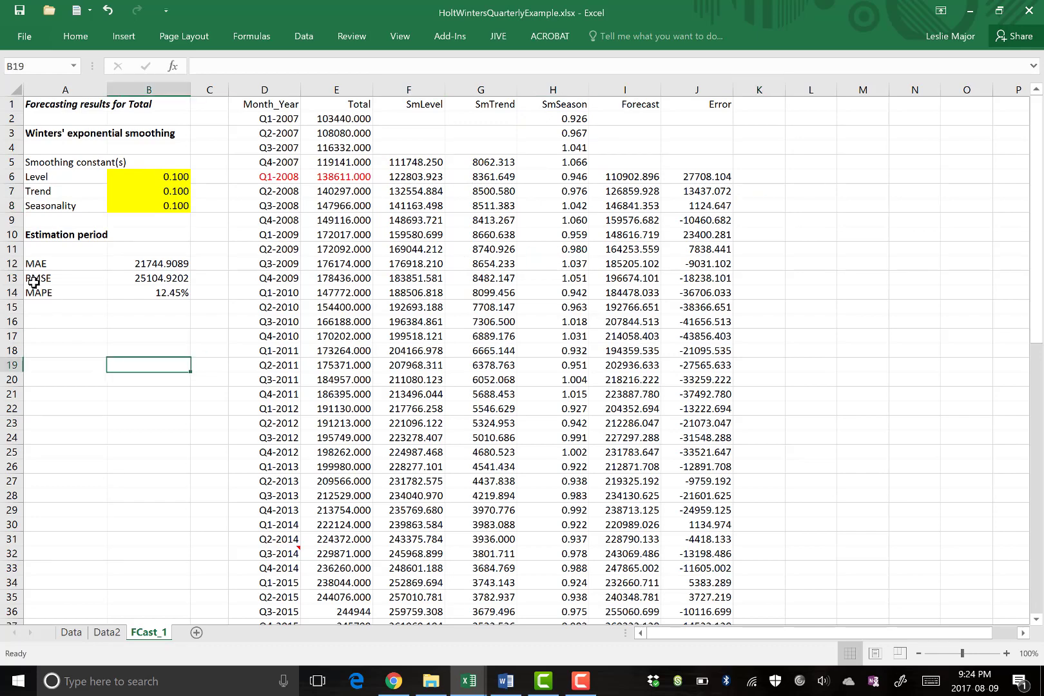
pyautogui.moveTo(35, 266); pyautogui.dragTo(145, 288)
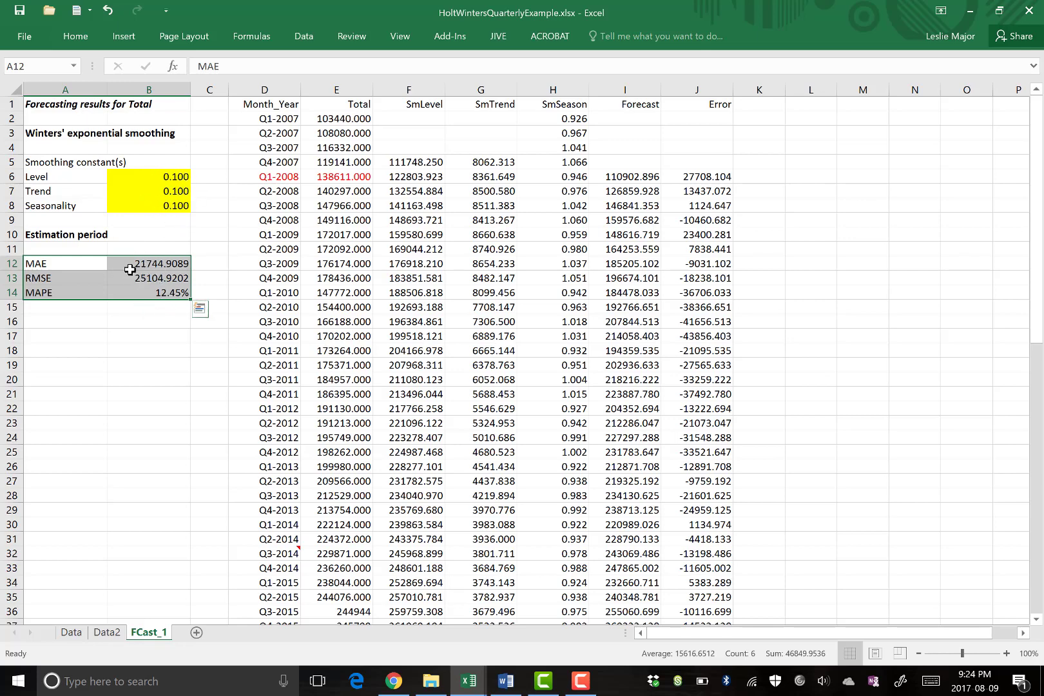
pyautogui.click(156, 329)
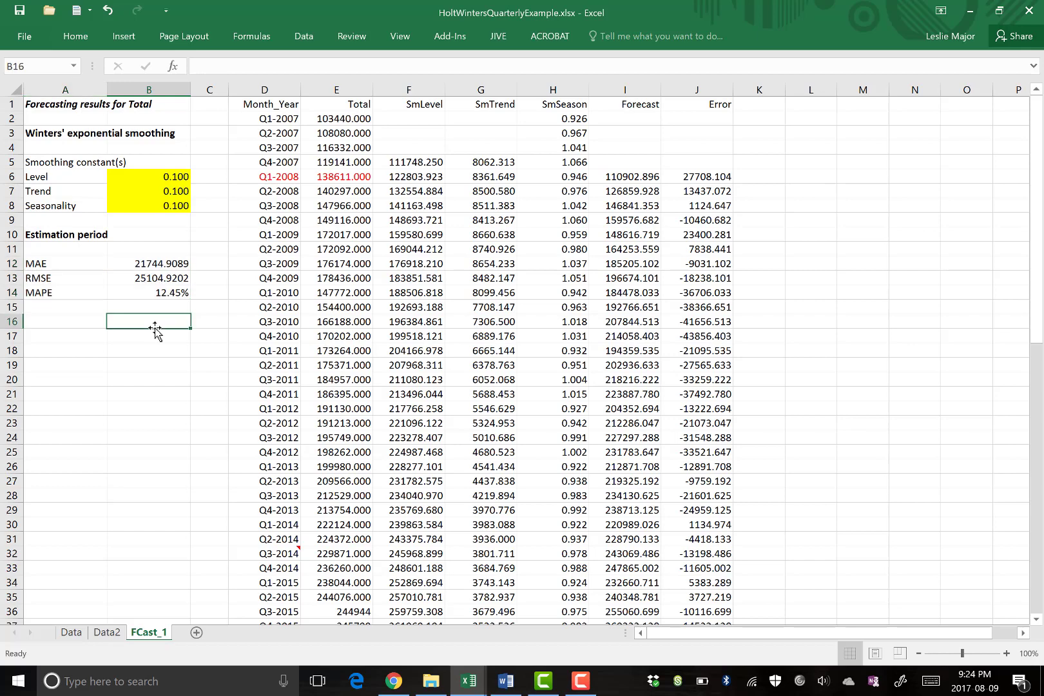
pyautogui.click(150, 280)
pyautogui.click(148, 294)
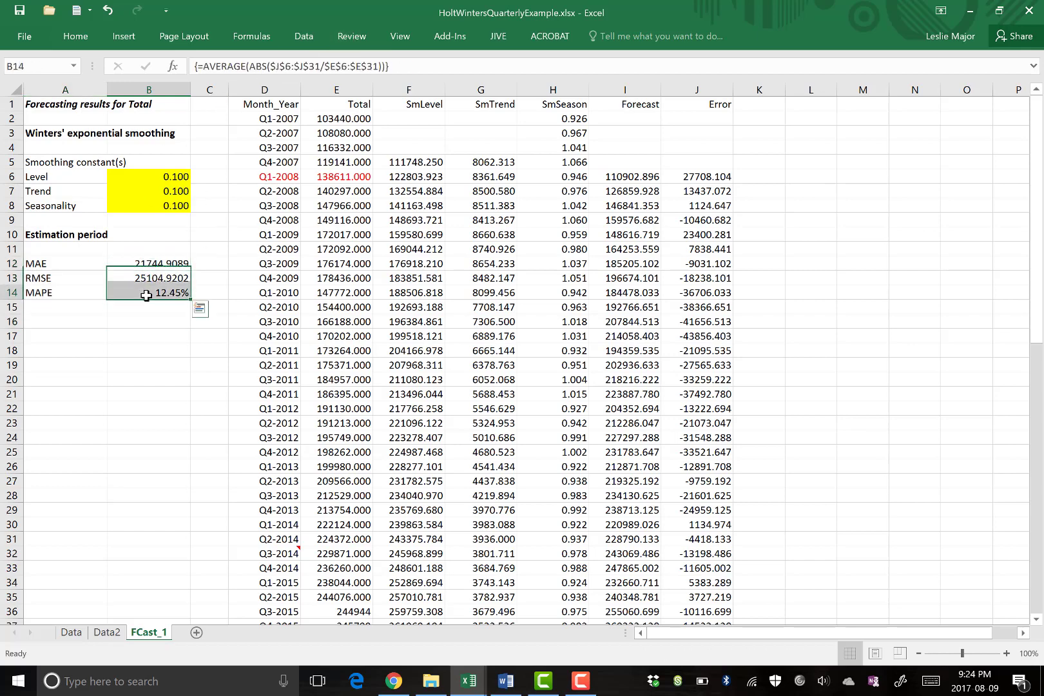
pyautogui.moveTo(154, 263); pyautogui.dragTo(156, 293)
pyautogui.press('Delete')
pyautogui.click(161, 335)
pyautogui.click(154, 279)
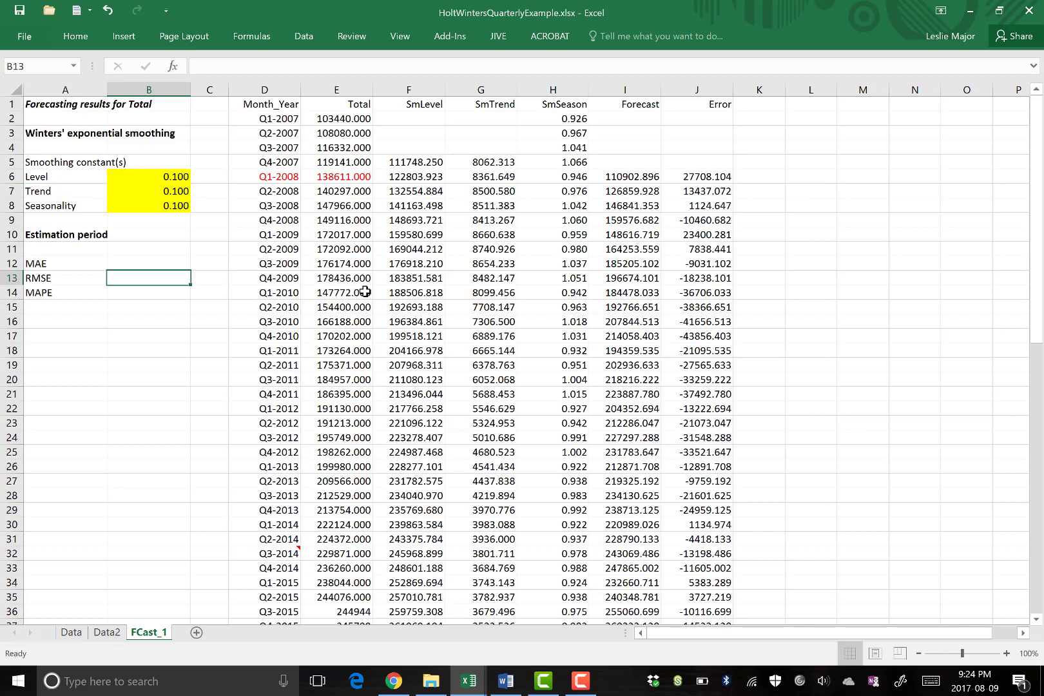
# Enter =SQRT(SUMSQ(J6:J43)/COUNT(J6:J43)) in B13.
pyautogui.write('=')
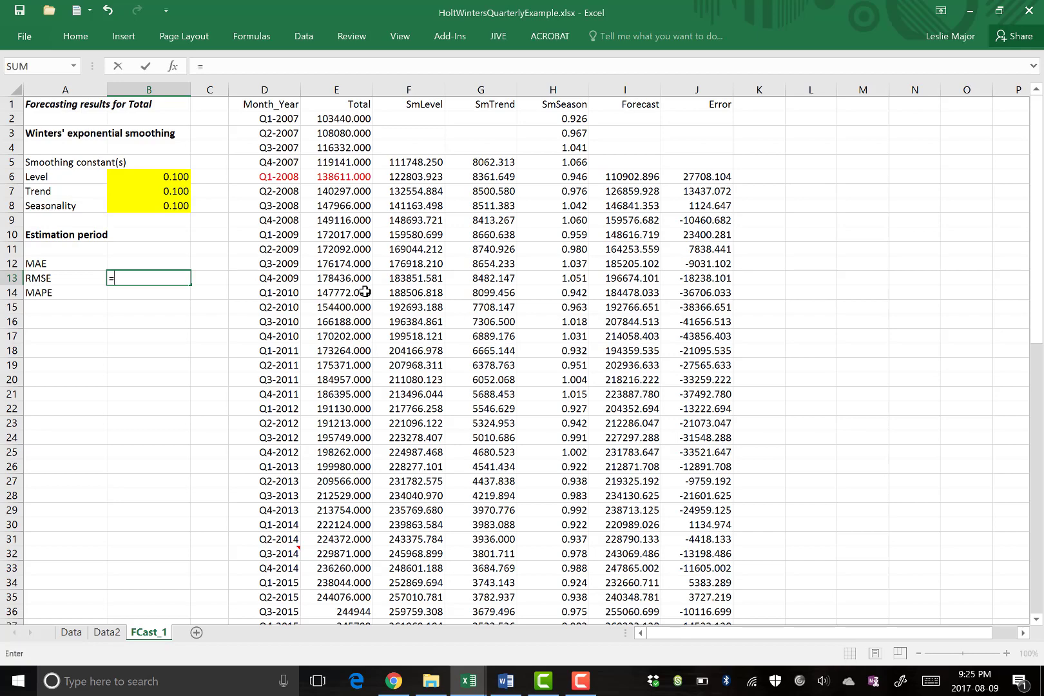
pyautogui.write('SQRT(')
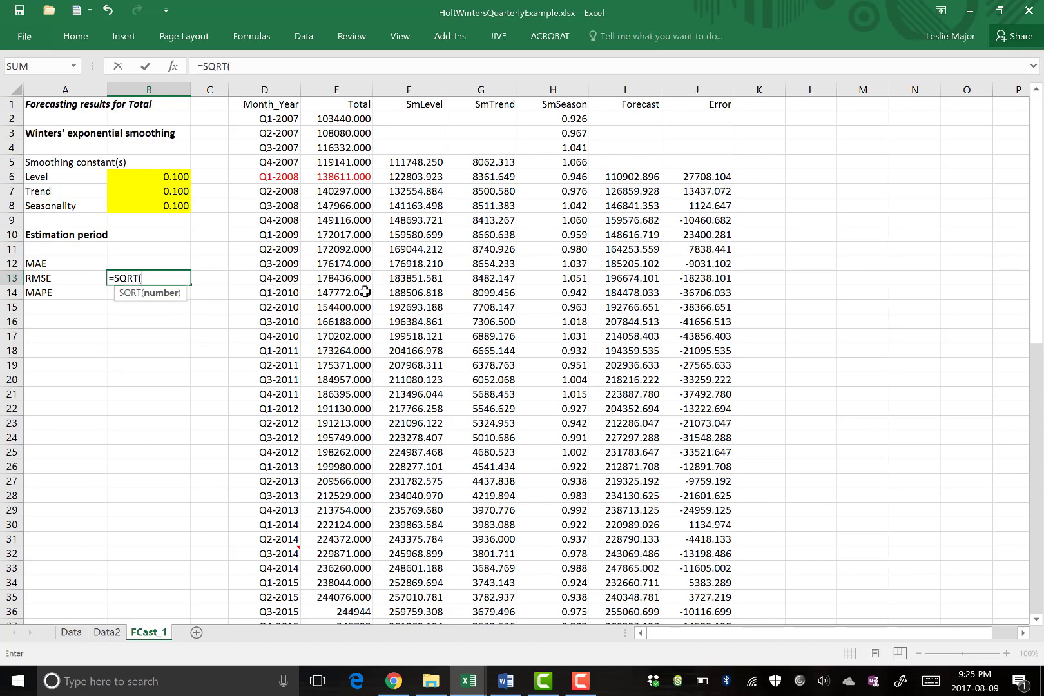
pyautogui.click(365, 292)
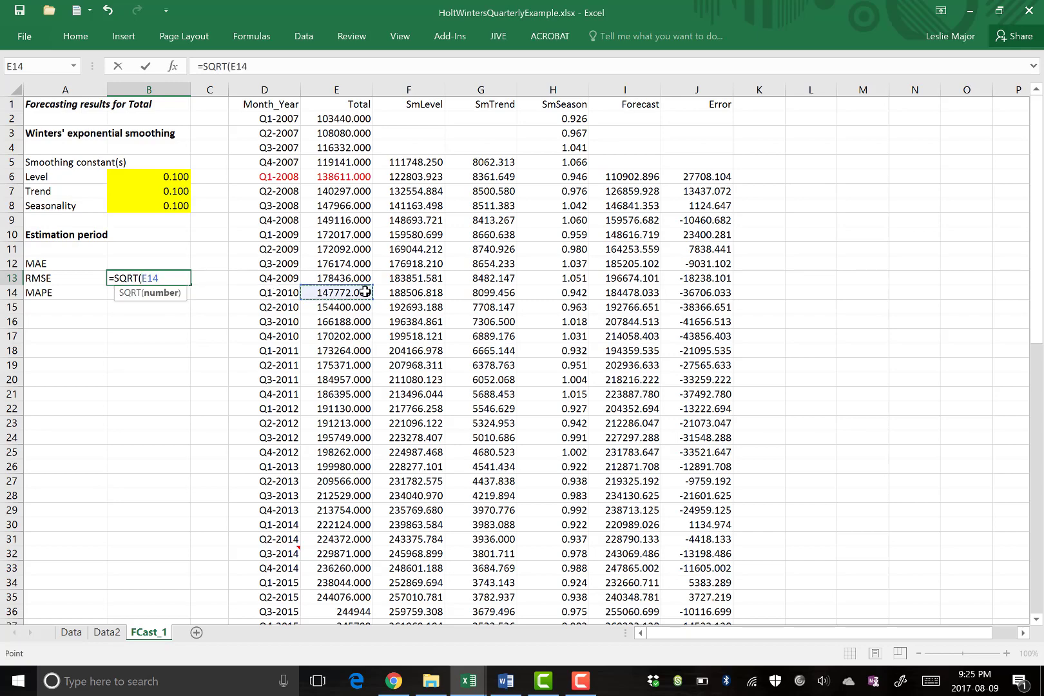
pyautogui.press('BackSpace')
pyautogui.press('BackSpace')
pyautogui.press('BackSpace')
pyautogui.write('SUMSQ(')
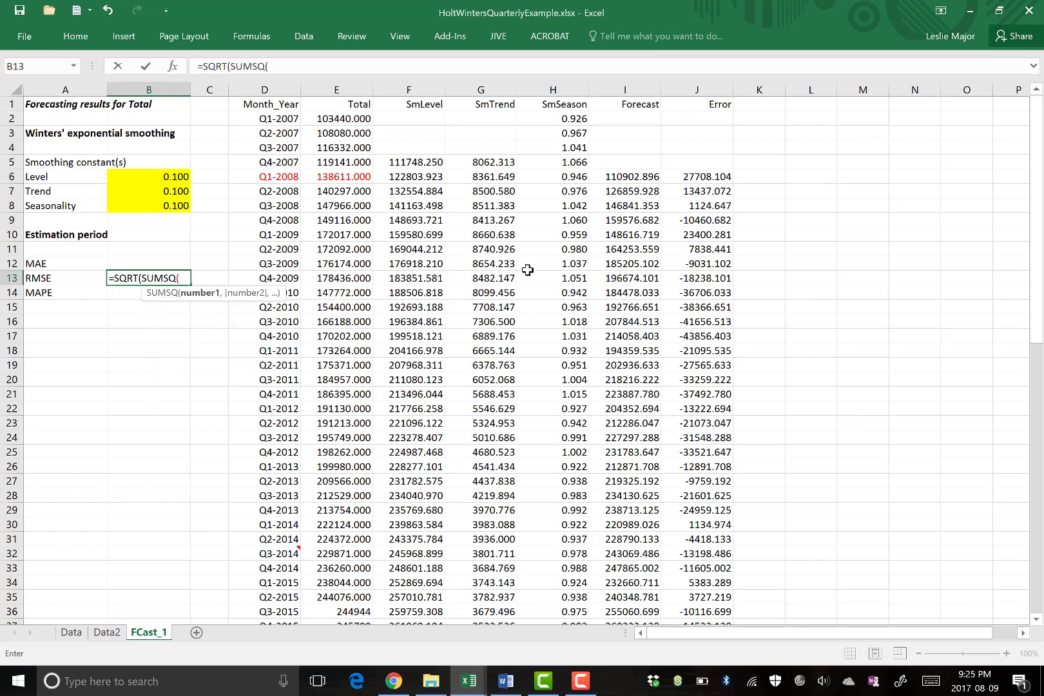
pyautogui.click(668, 174)
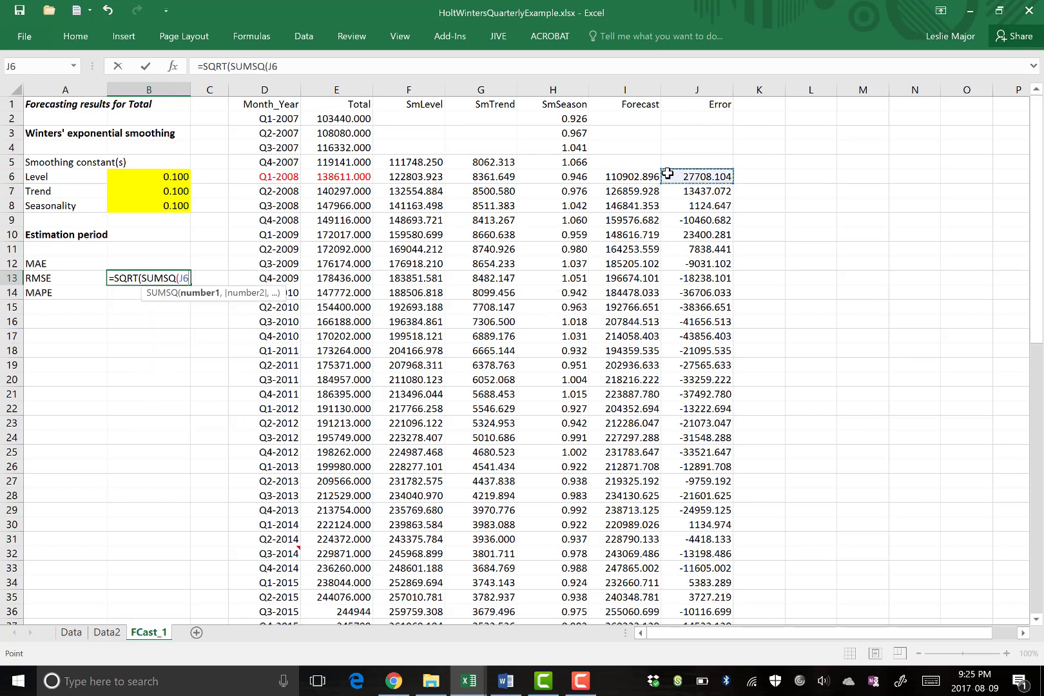
pyautogui.hotkey('ctrl', 'shift', 'Down')
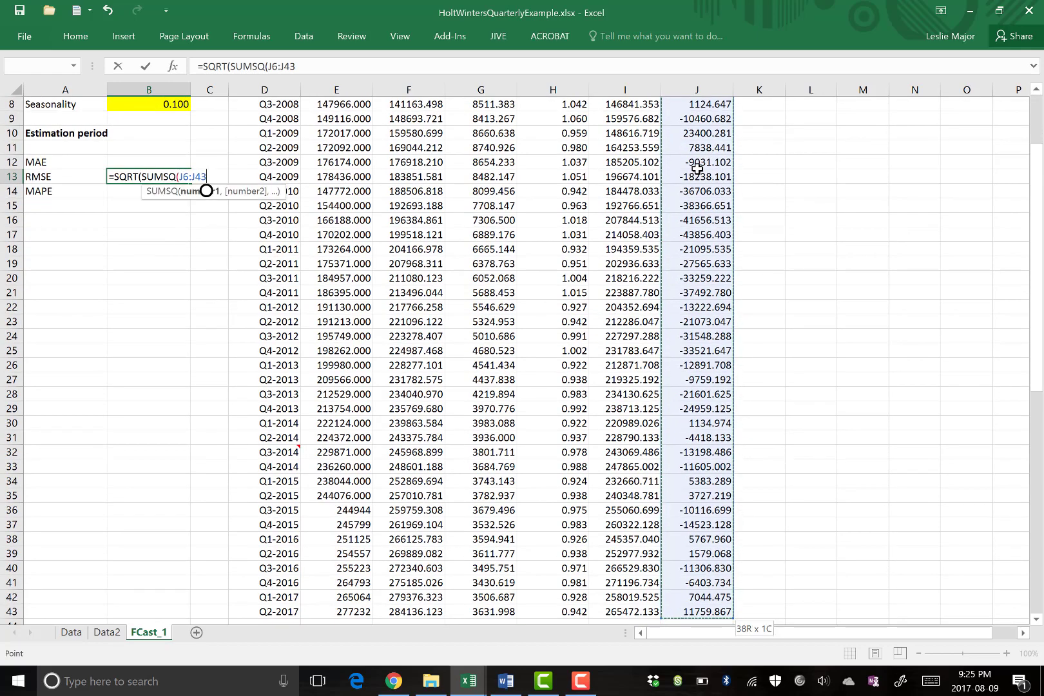
pyautogui.write(')/COU')
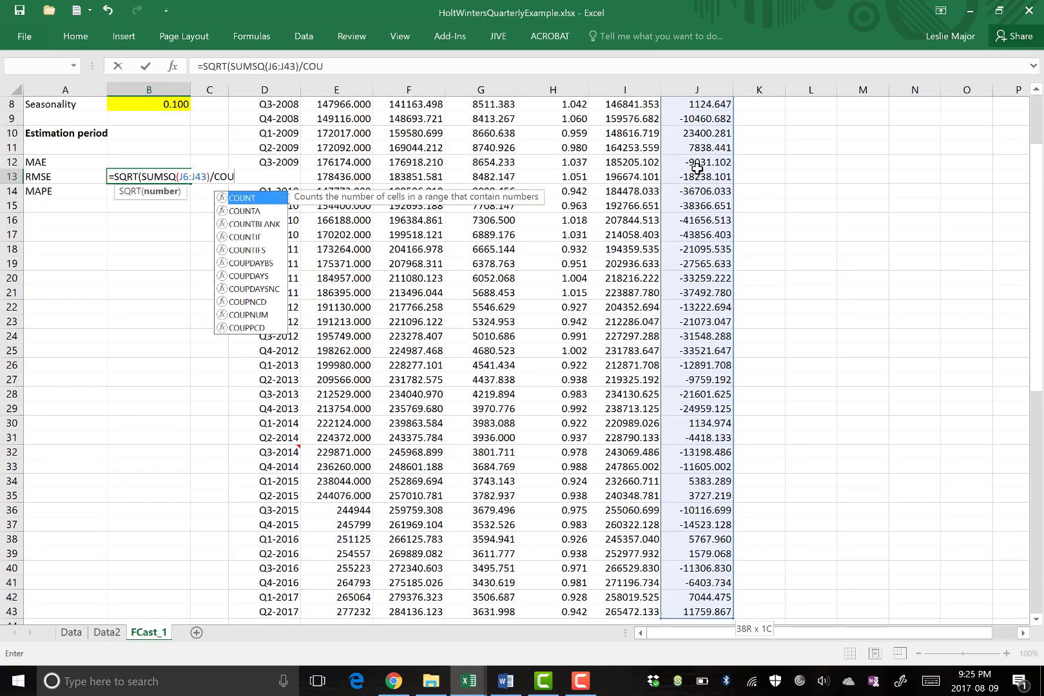
pyautogui.write('NT(j6:J')
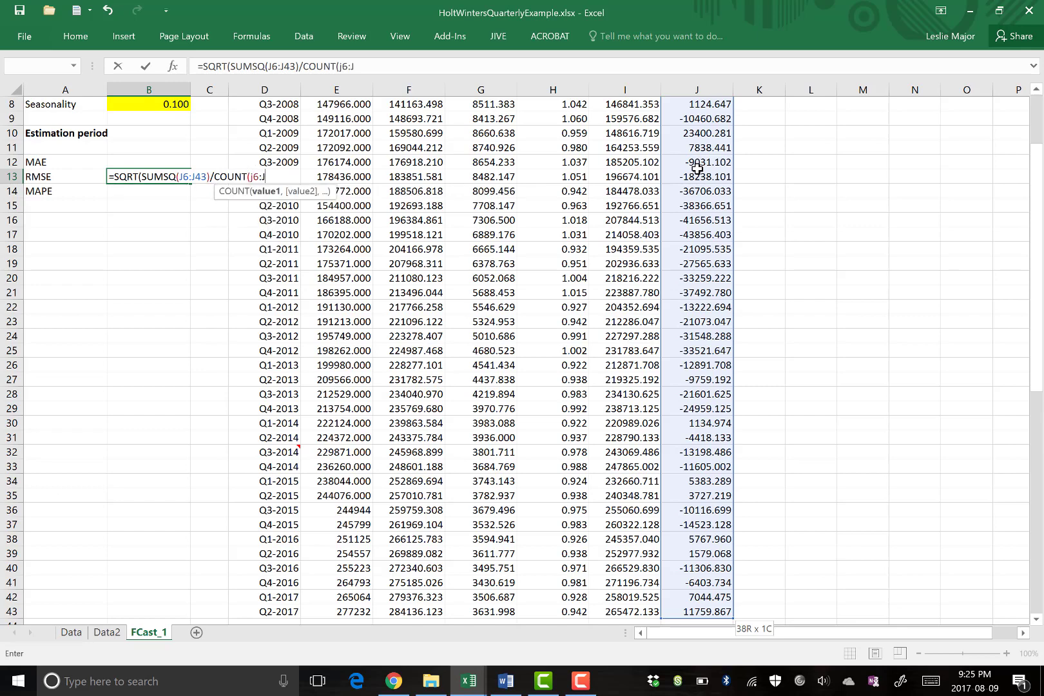
pyautogui.write('43)')
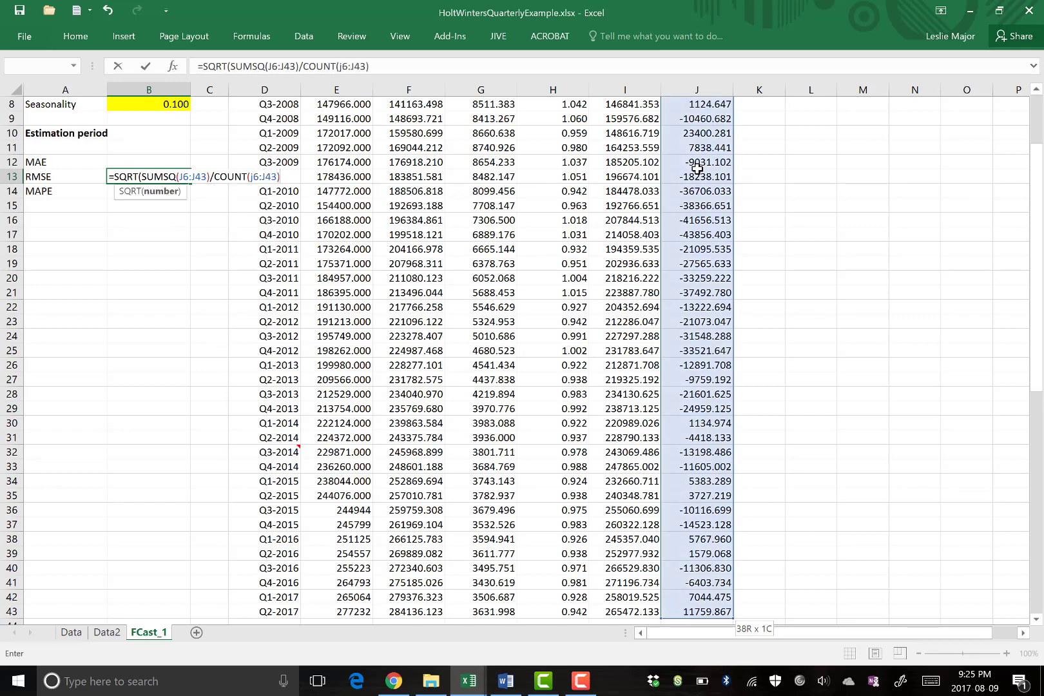
pyautogui.write(')')
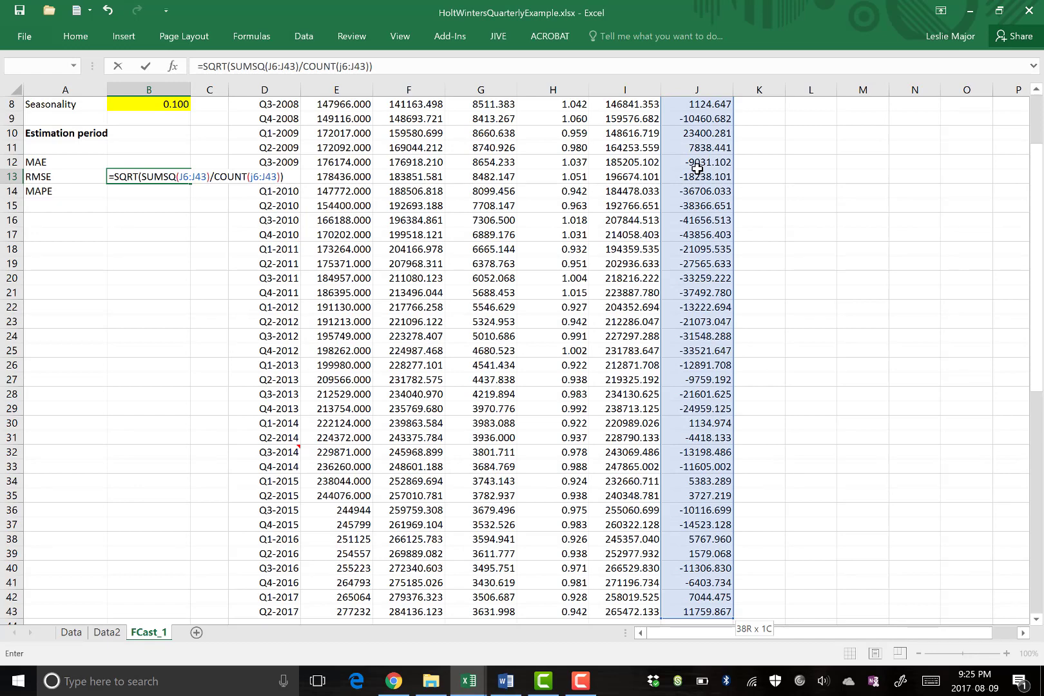
pyautogui.press('Return')
# Confirm the B13 RMSE formula returns 21425.6569, then select an empty cell beside the table.
pyautogui.scroll(3, 698, 169)
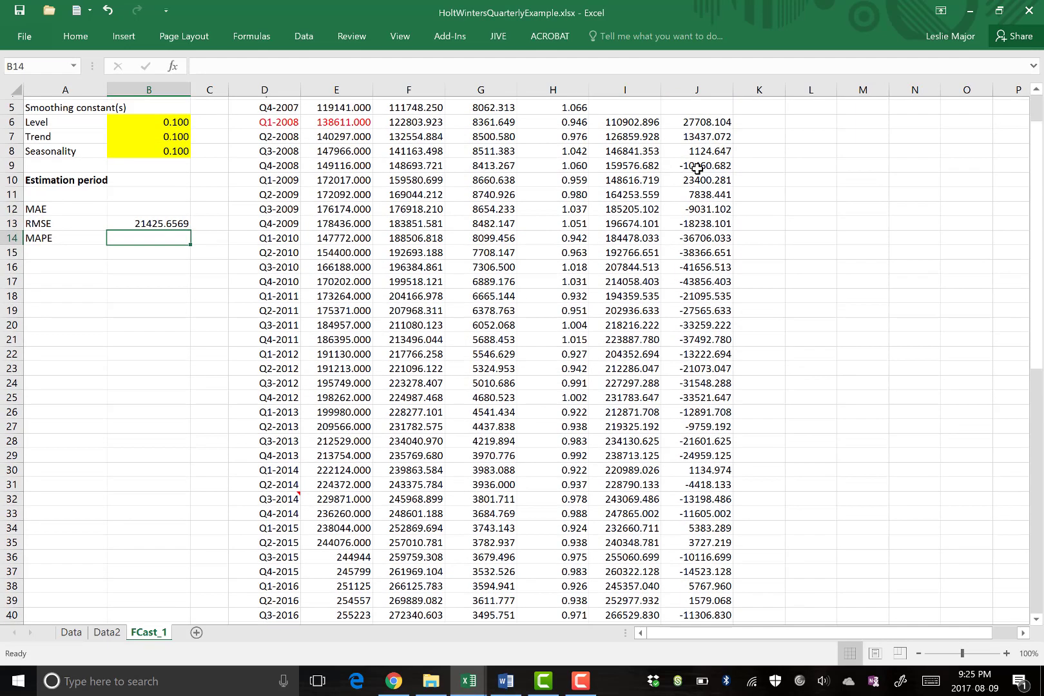
pyautogui.scroll(-1, 697, 169)
pyautogui.scroll(1, 697, 169)
pyautogui.scroll(-5, 698, 169)
pyautogui.scroll(-1, 698, 169)
pyautogui.scroll(6, 697, 169)
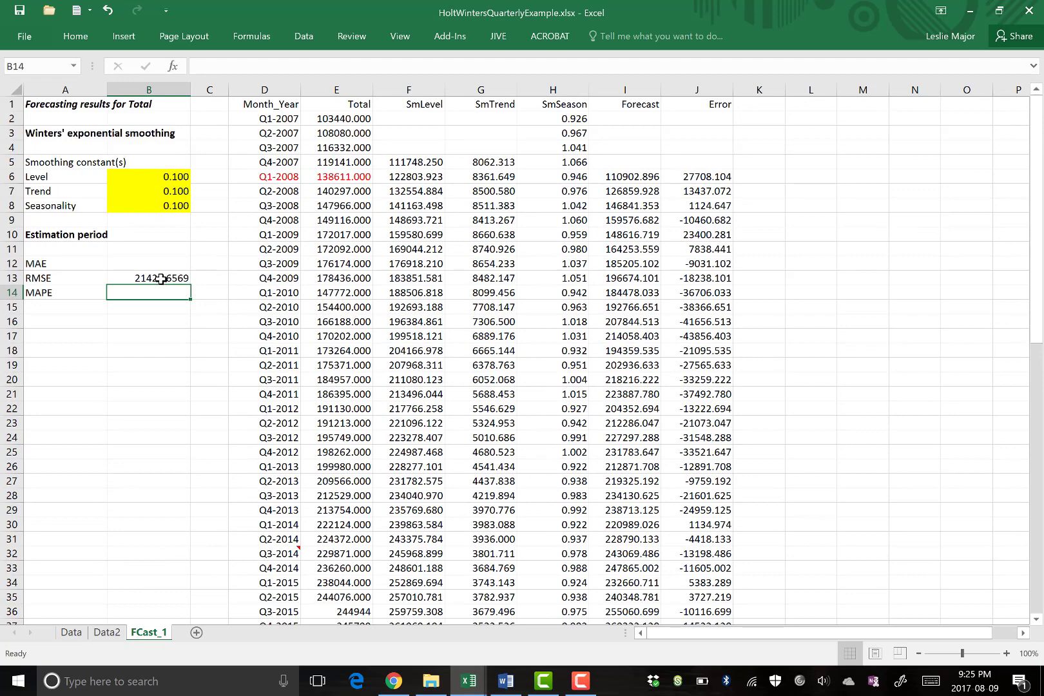
pyautogui.click(161, 279)
pyautogui.click(759, 232)
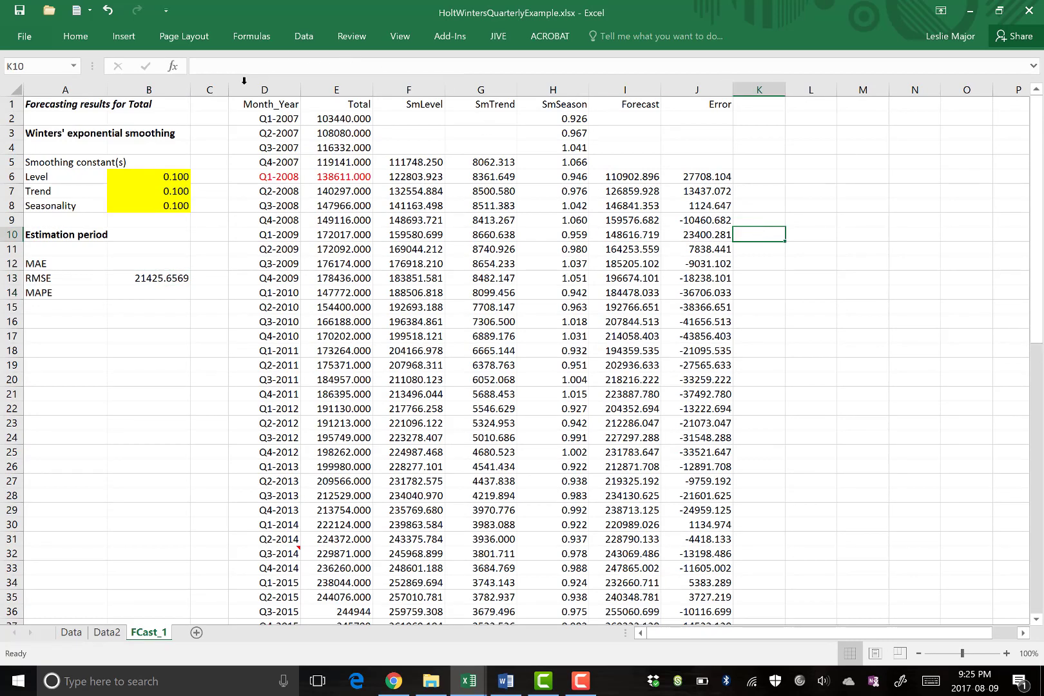
# In Solver, set the objective to minimise the RMSE in $B$13 by changing $B$6:$B$8.
pyautogui.click(296, 38)
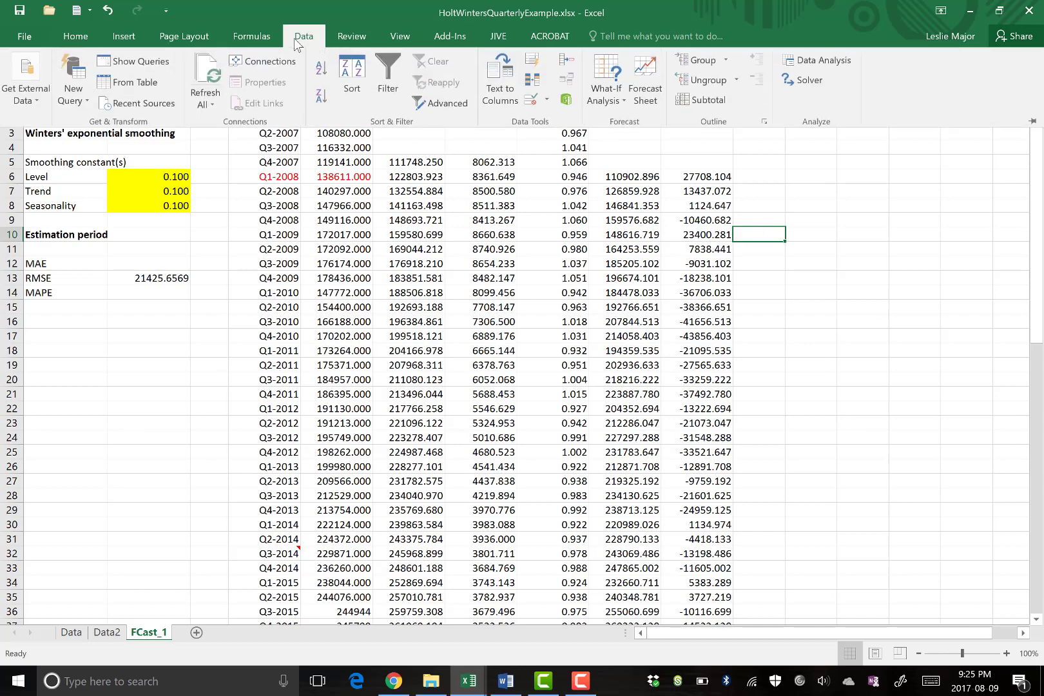
pyautogui.click(816, 88)
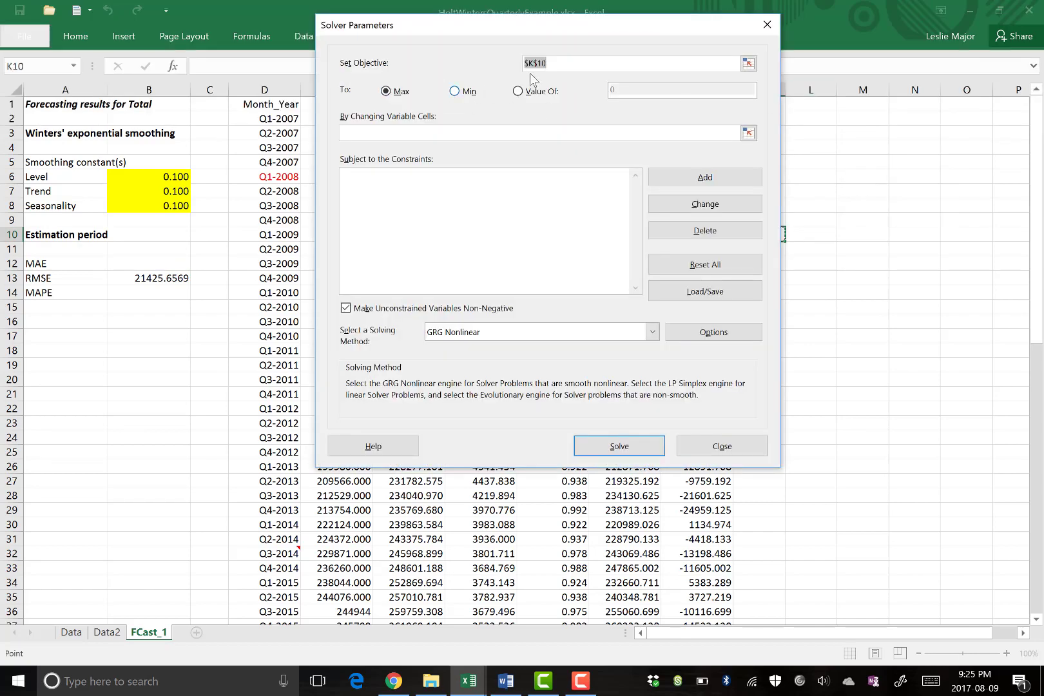
pyautogui.click(517, 58)
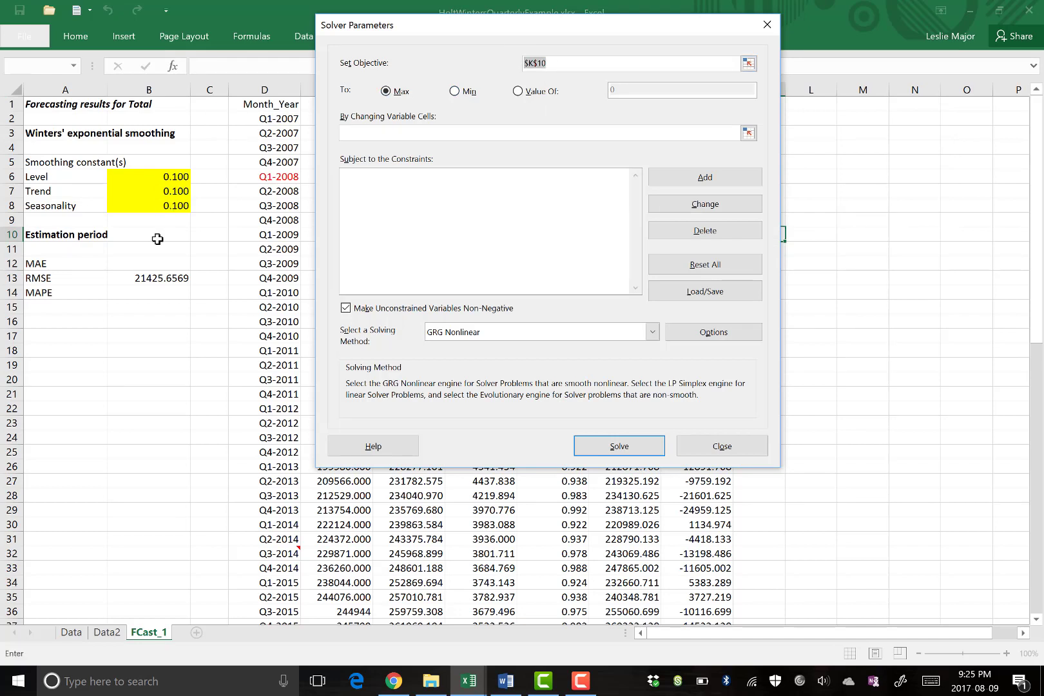
pyautogui.click(140, 281)
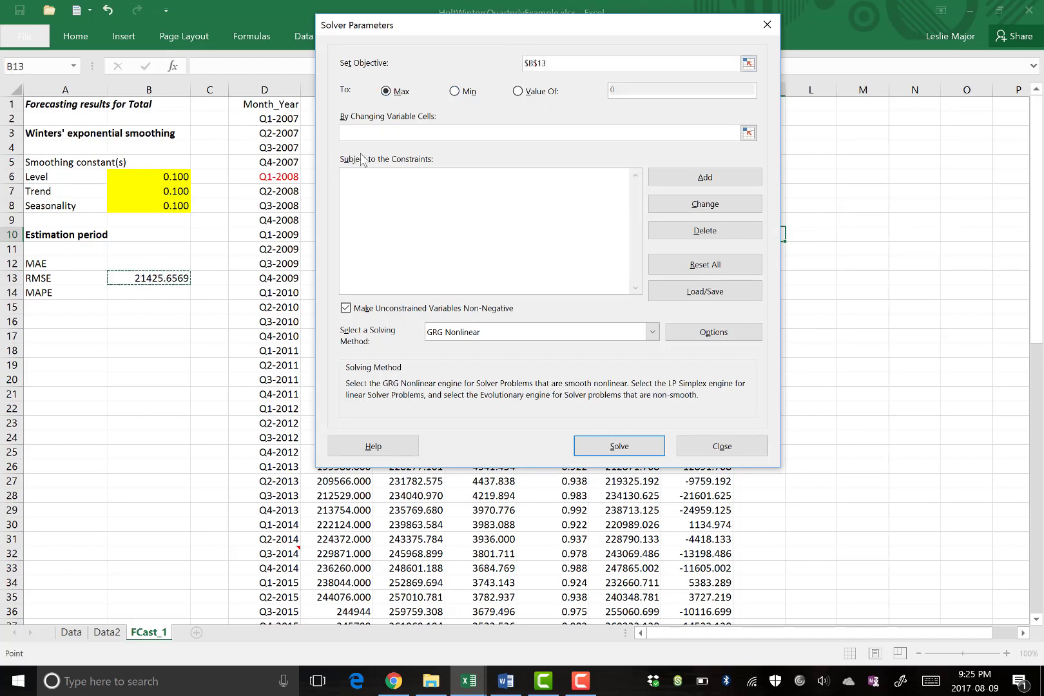
pyautogui.click(455, 92)
pyautogui.click(423, 134)
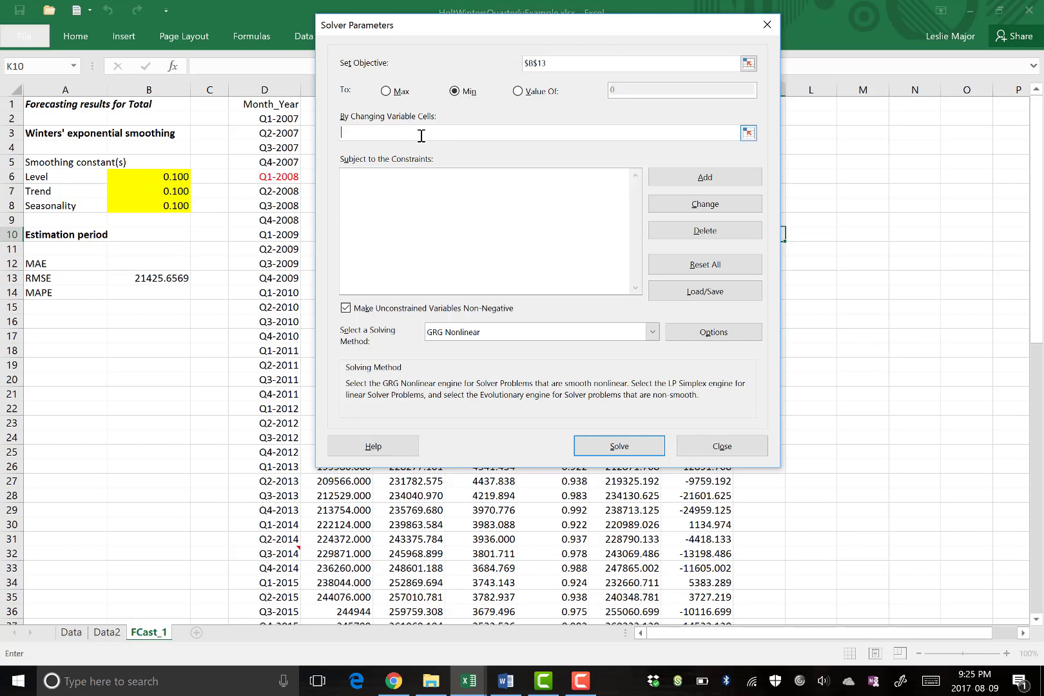
pyautogui.click(132, 173)
pyautogui.moveTo(132, 172); pyautogui.dragTo(133, 206)
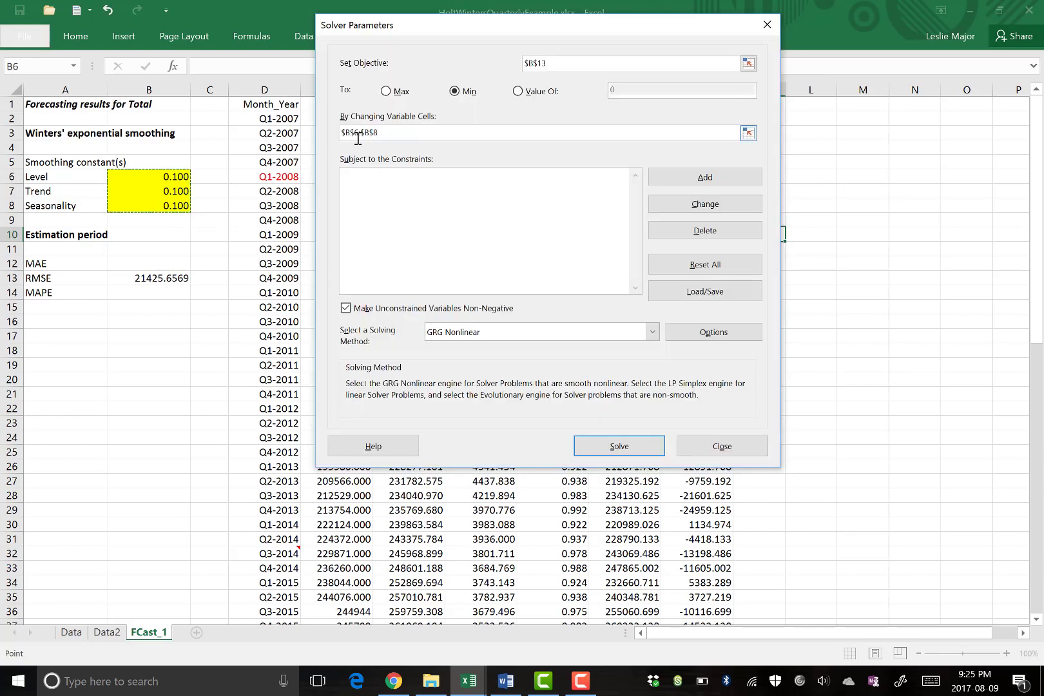
# Add the constraint $B$6:$B$8 <= 1 so each smoothing constant stays at most 1.
pyautogui.click(381, 191)
pyautogui.click(720, 181)
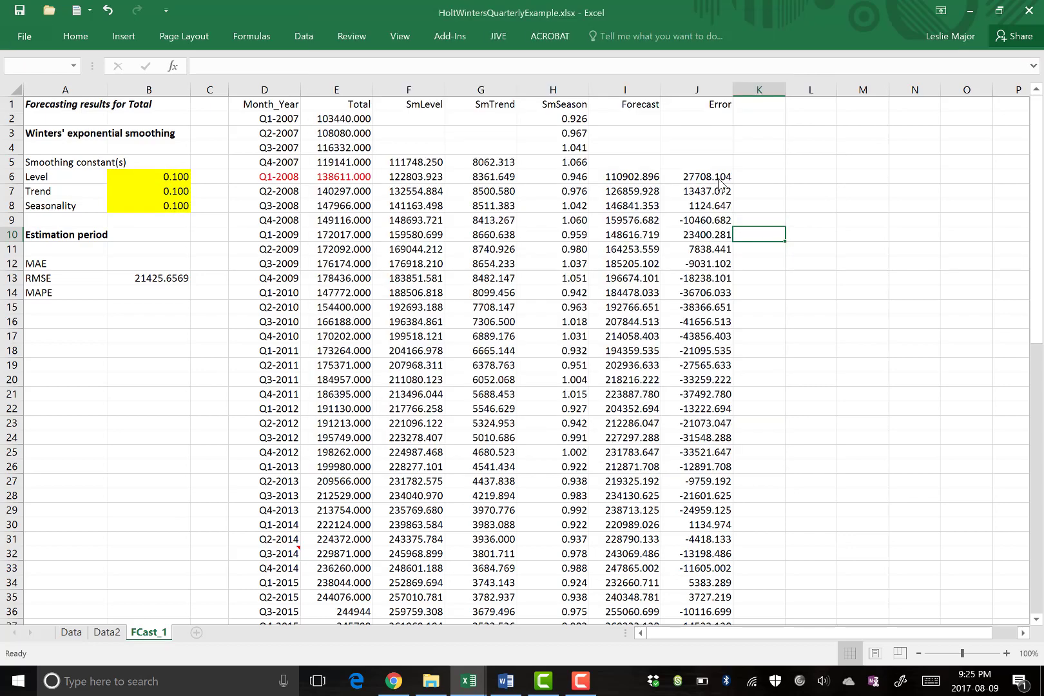
pyautogui.moveTo(150, 179); pyautogui.dragTo(152, 204)
pyautogui.click(601, 244)
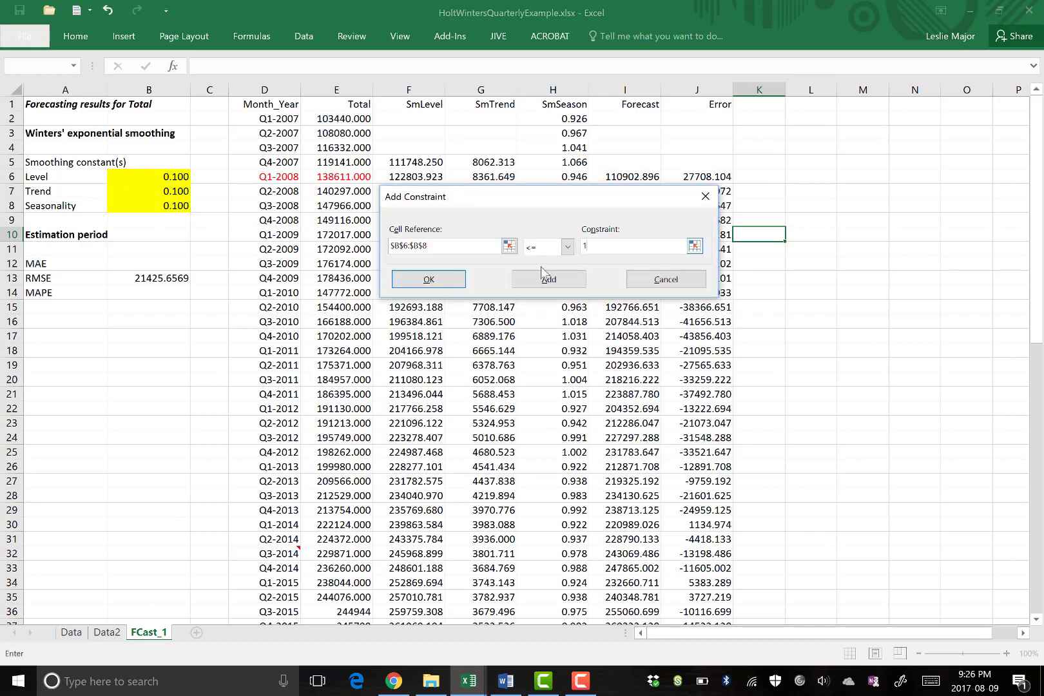
pyautogui.click(408, 279)
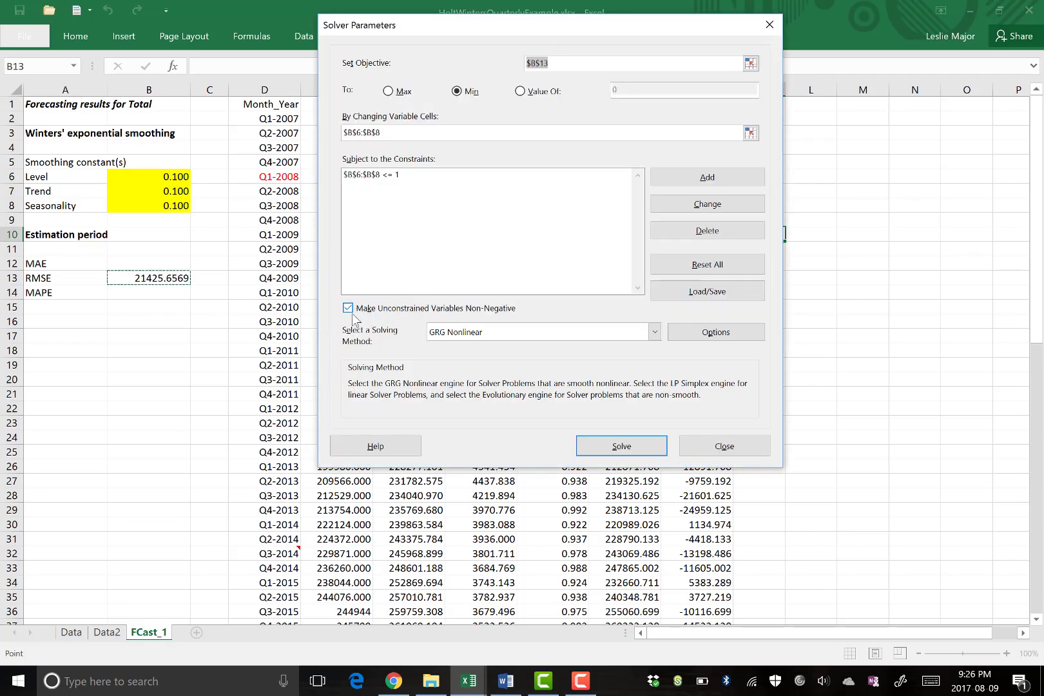
# Solve and keep Level 0.709, Trend 0.068 and Seasonality 0.891, giving RMSE 10838.6569.
pyautogui.click(610, 445)
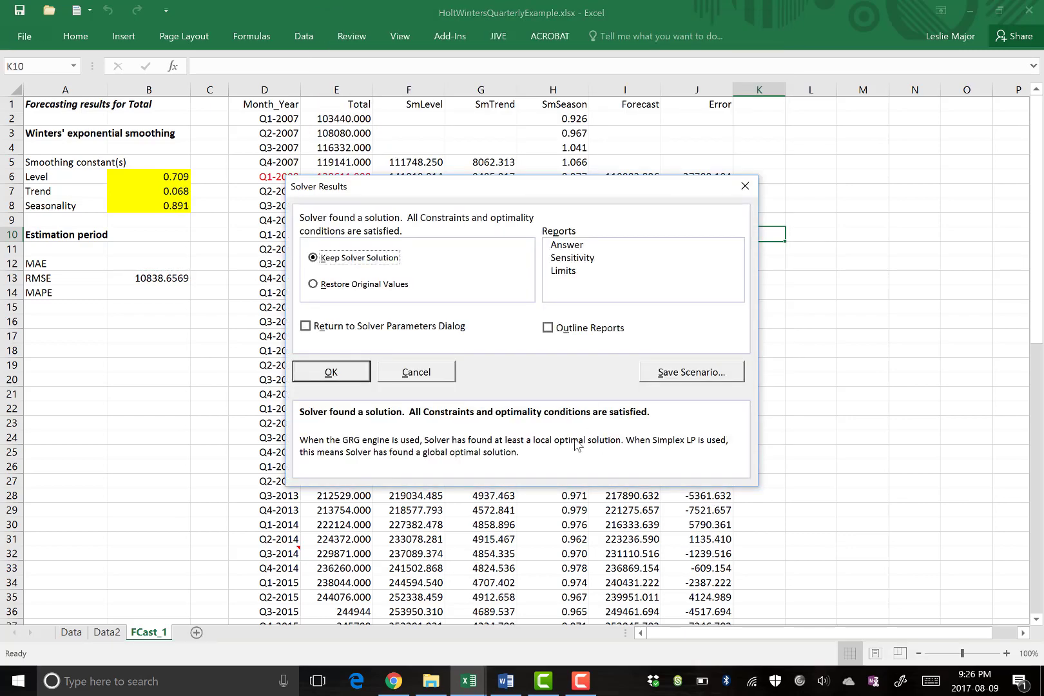
pyautogui.click(330, 372)
pyautogui.click(773, 279)
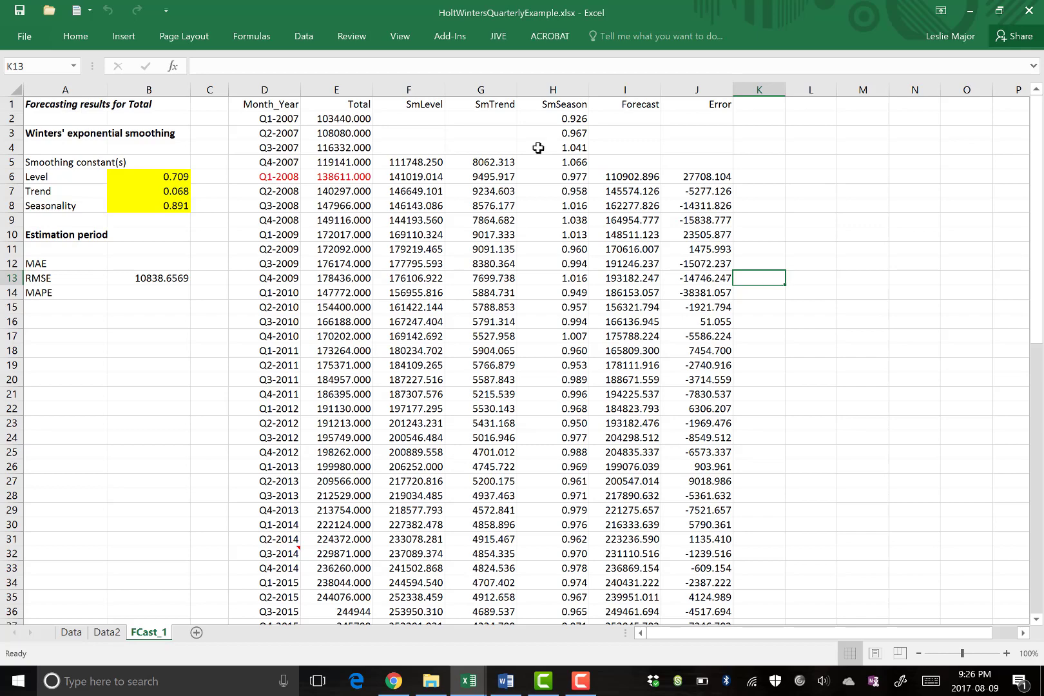
pyautogui.click(426, 188)
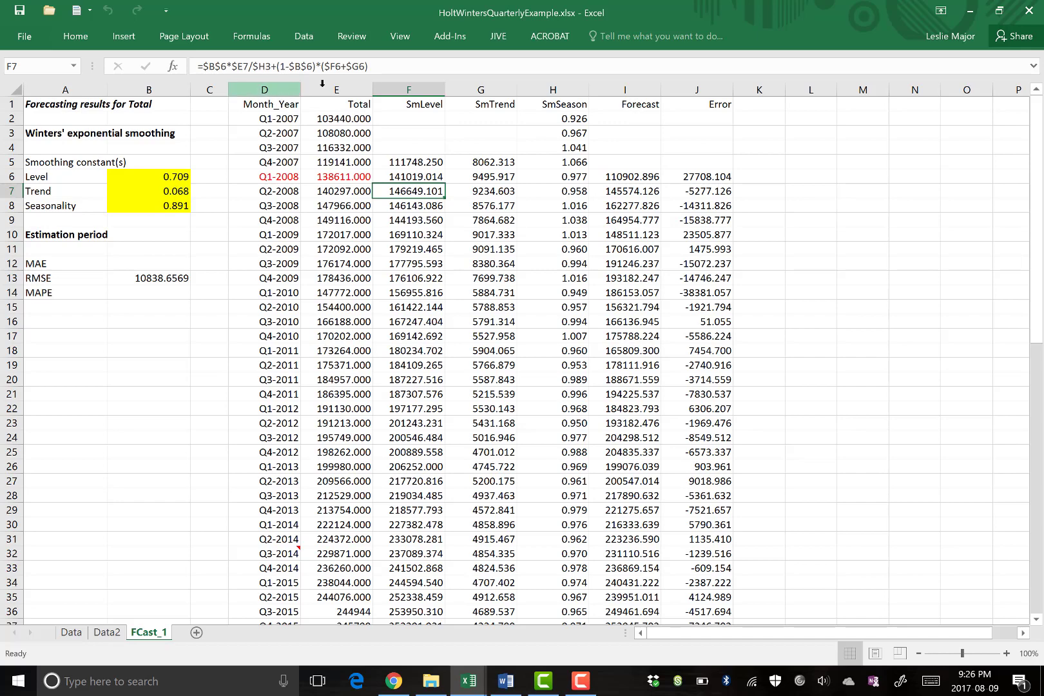
pyautogui.moveTo(285, 88); pyautogui.dragTo(339, 89)
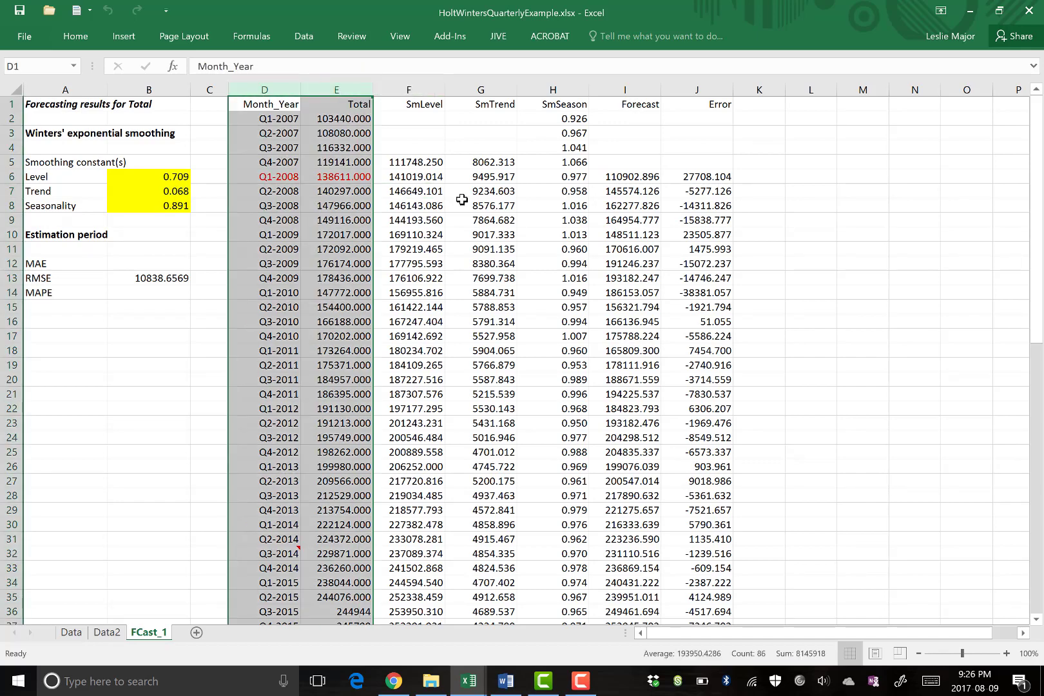
pyautogui.click(494, 210)
pyautogui.click(410, 162)
pyautogui.click(392, 178)
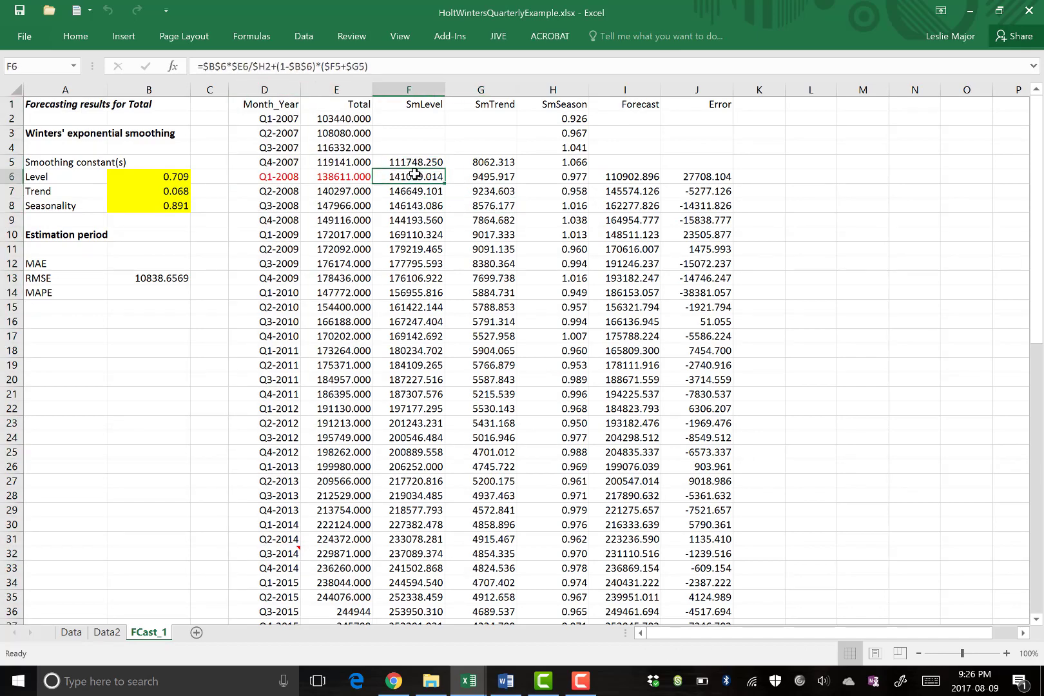
pyautogui.doubleClick(415, 176)
pyautogui.press('Return')
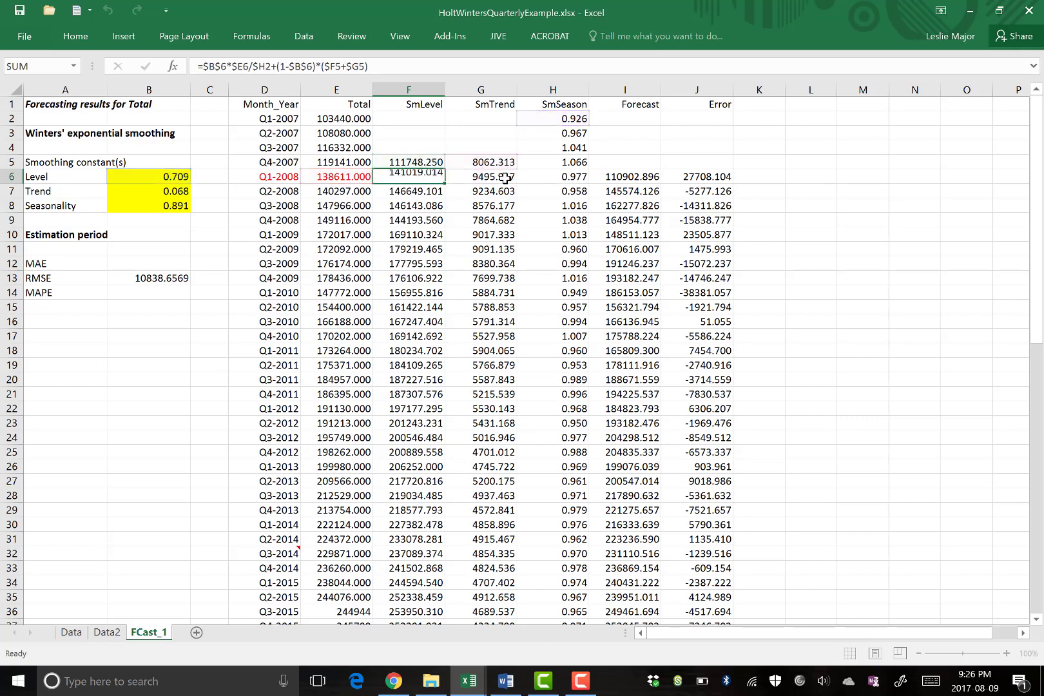
pyautogui.moveTo(408, 175); pyautogui.dragTo(567, 176)
pyautogui.click(679, 176)
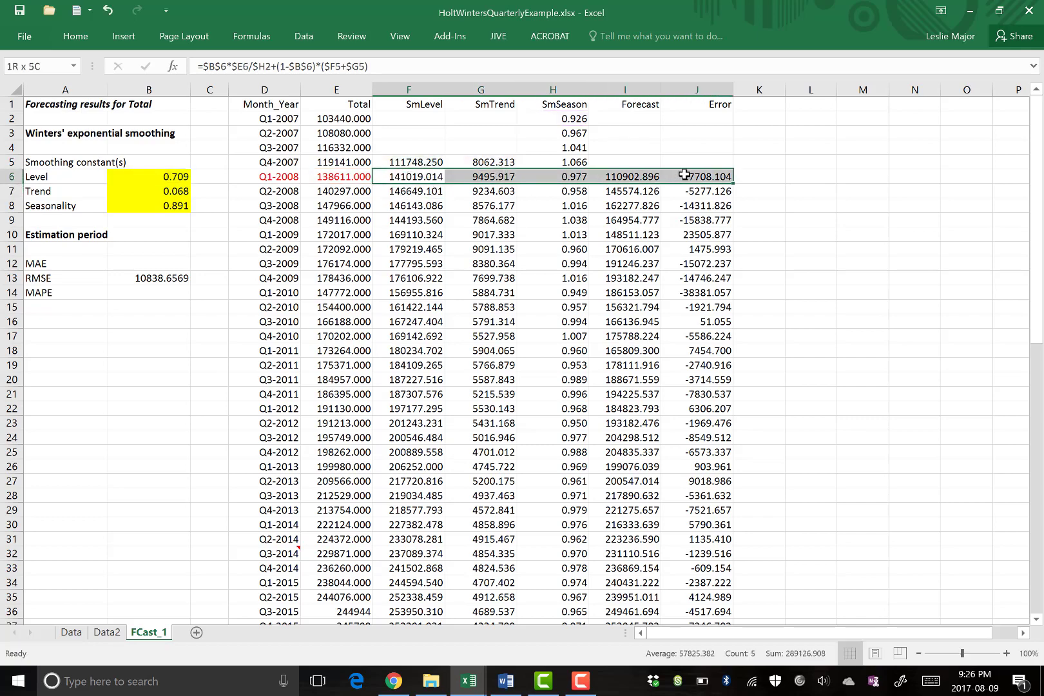
pyautogui.doubleClick(426, 176)
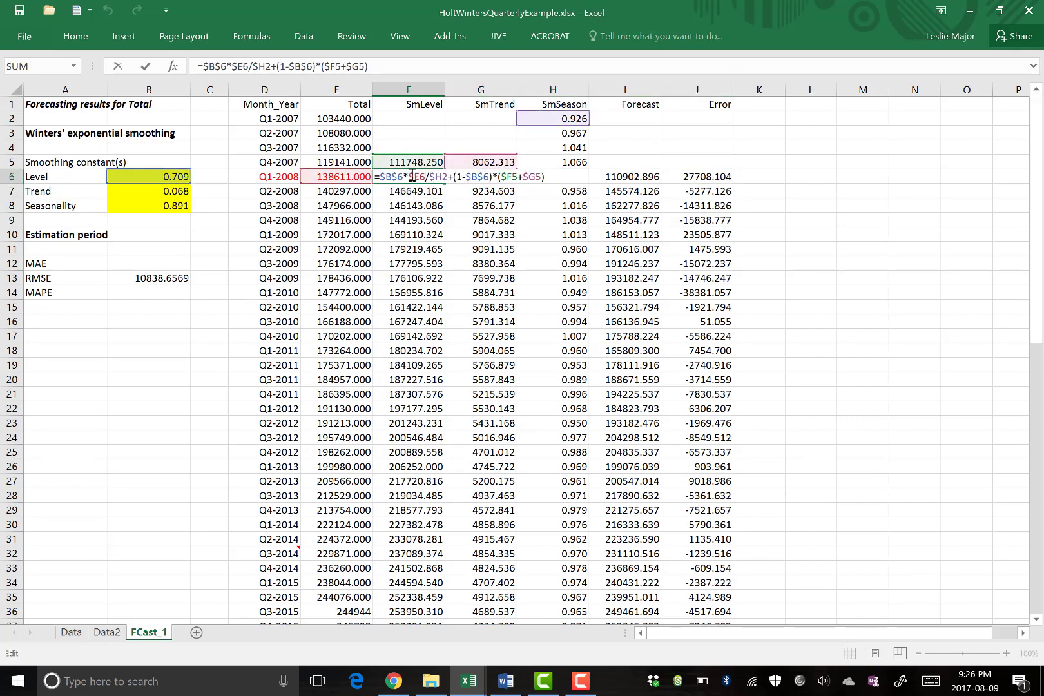
pyautogui.click(150, 192)
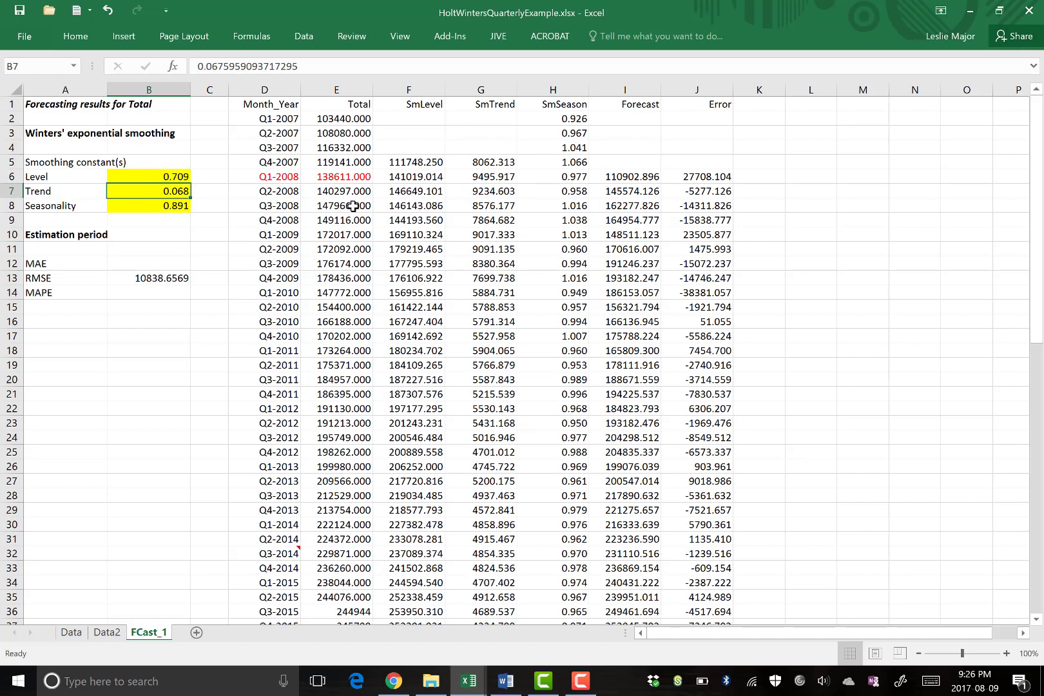
pyautogui.click(413, 177)
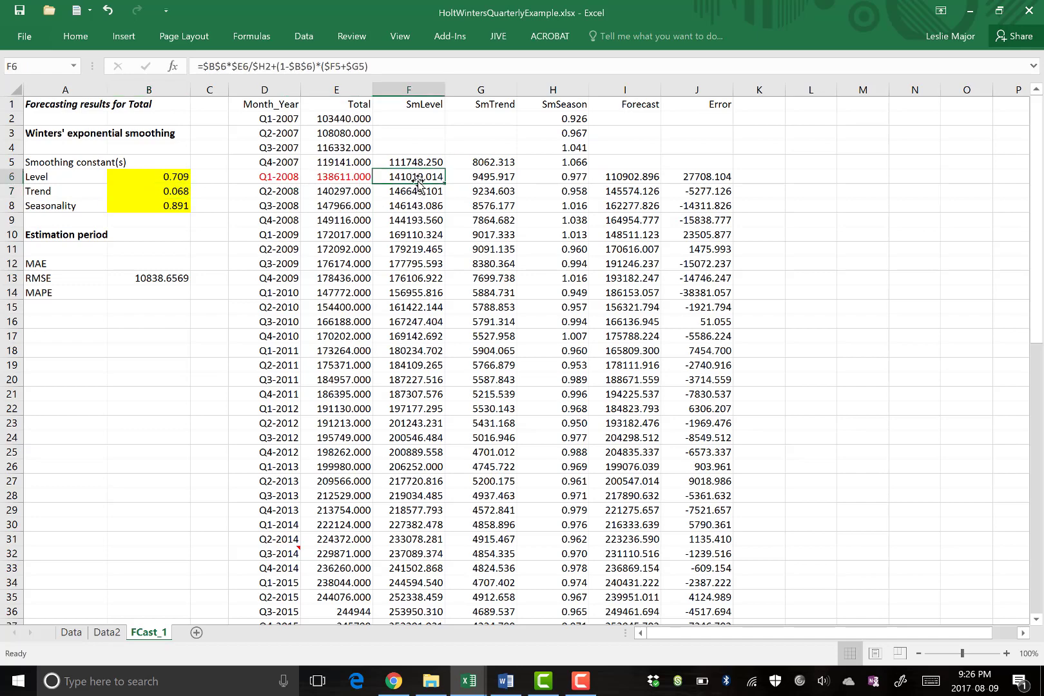
pyautogui.doubleClick(419, 178)
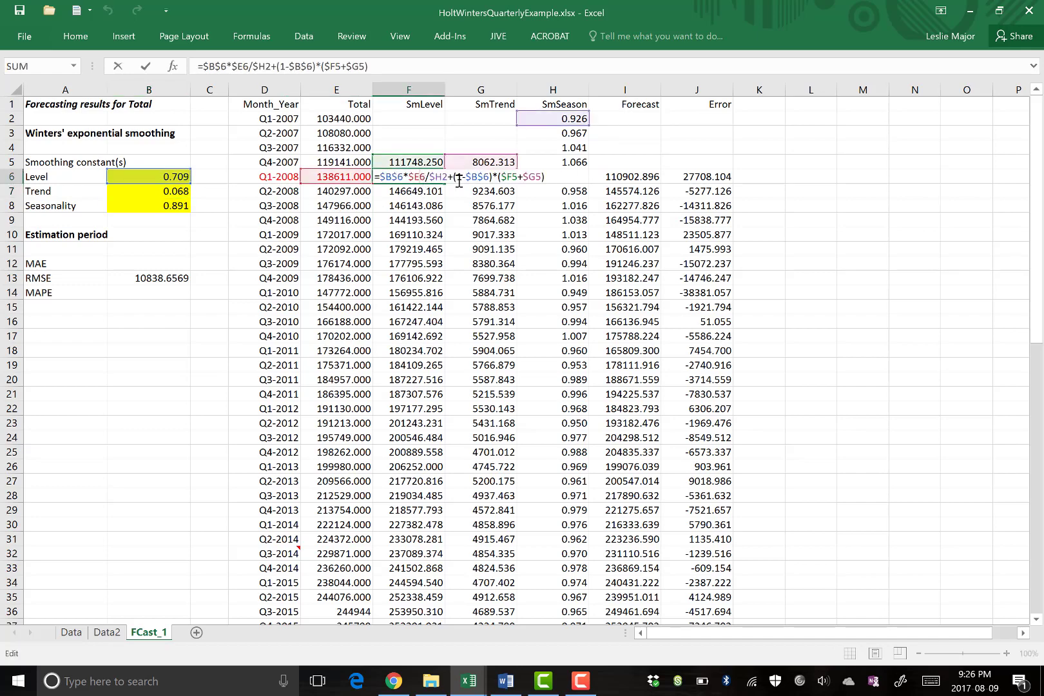
pyautogui.press('Escape')
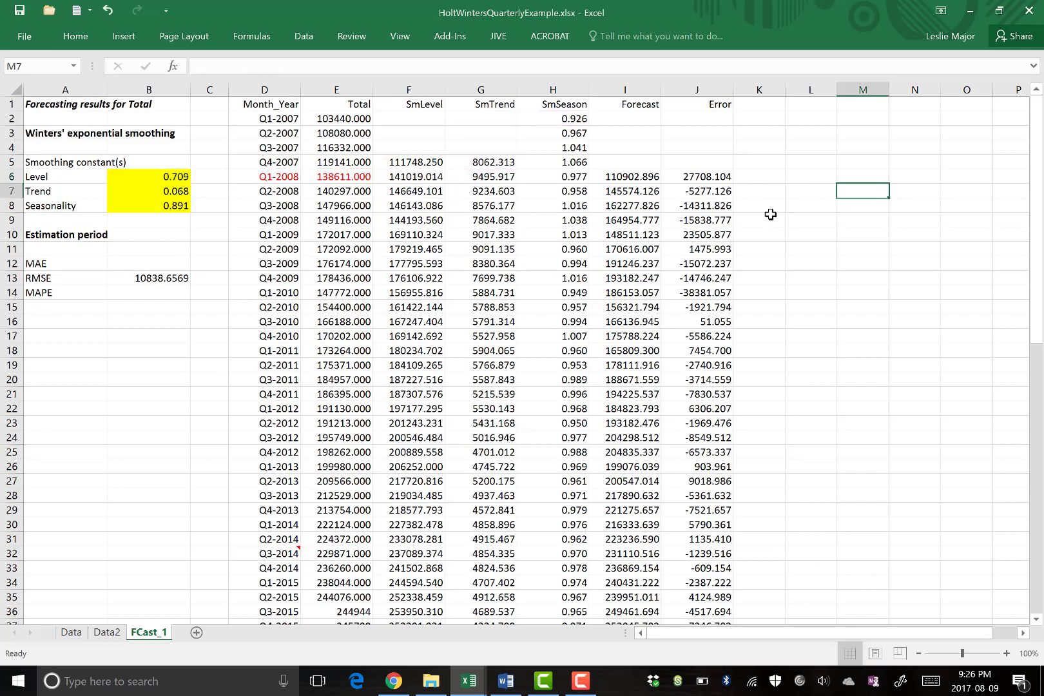